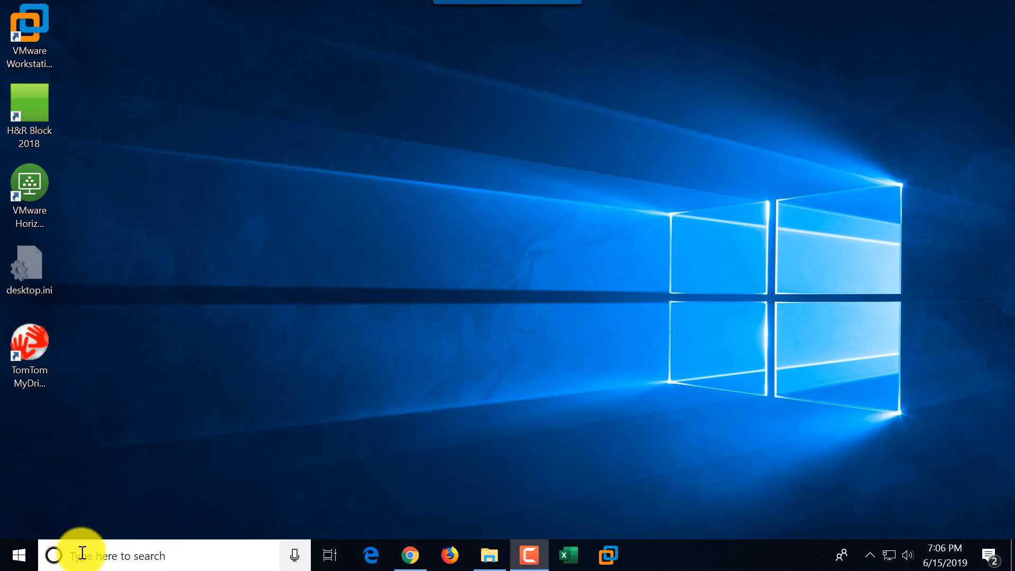
# Step: Find Visio through the system search and launch it
pyautogui.click(82, 552)
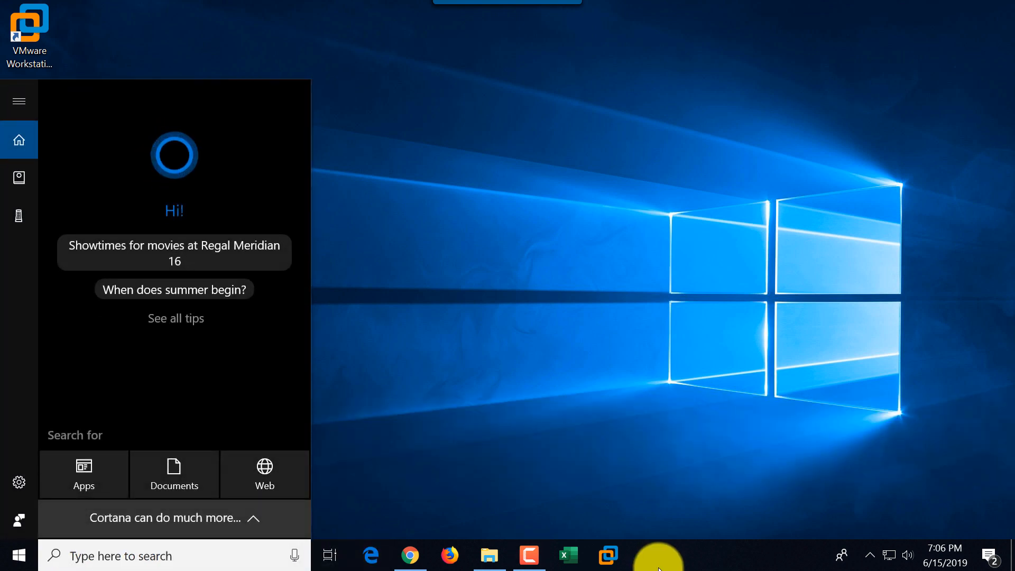
pyautogui.write('visio')
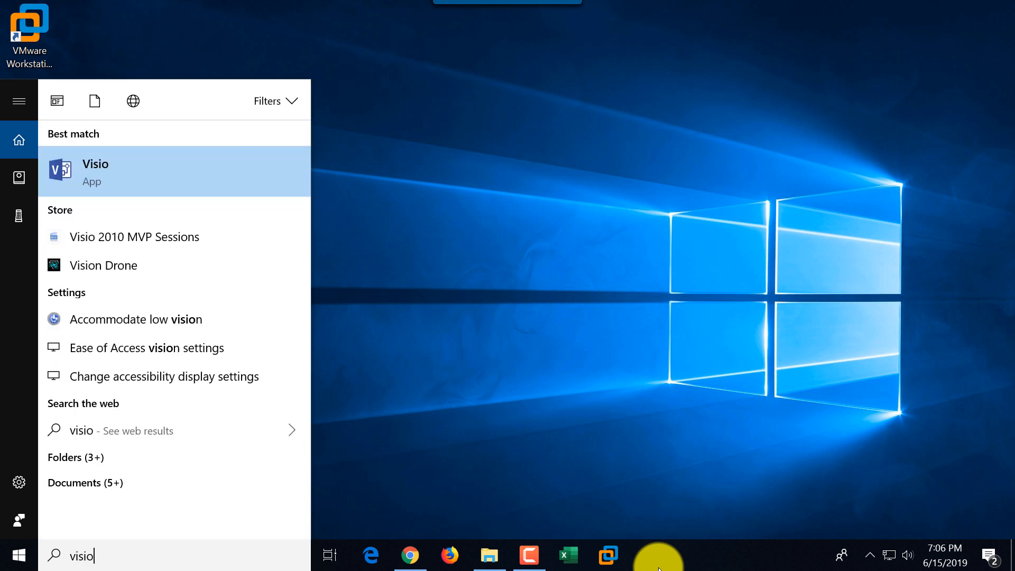
pyautogui.press('Return')
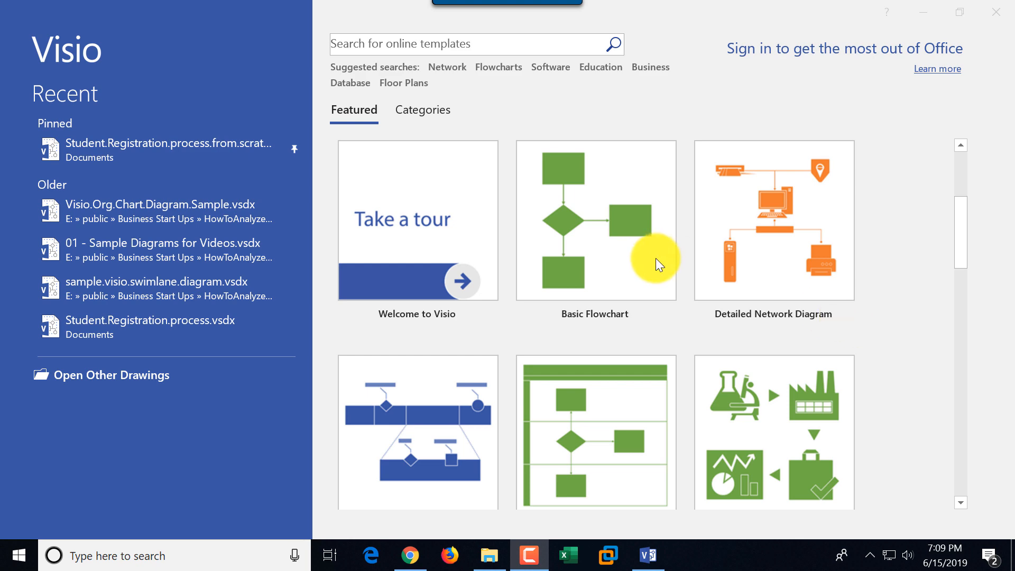
# Step: Open a new drawing from the Basic Flowchart template, browse its shapes, and close the drawing
pyautogui.doubleClick(614, 249)
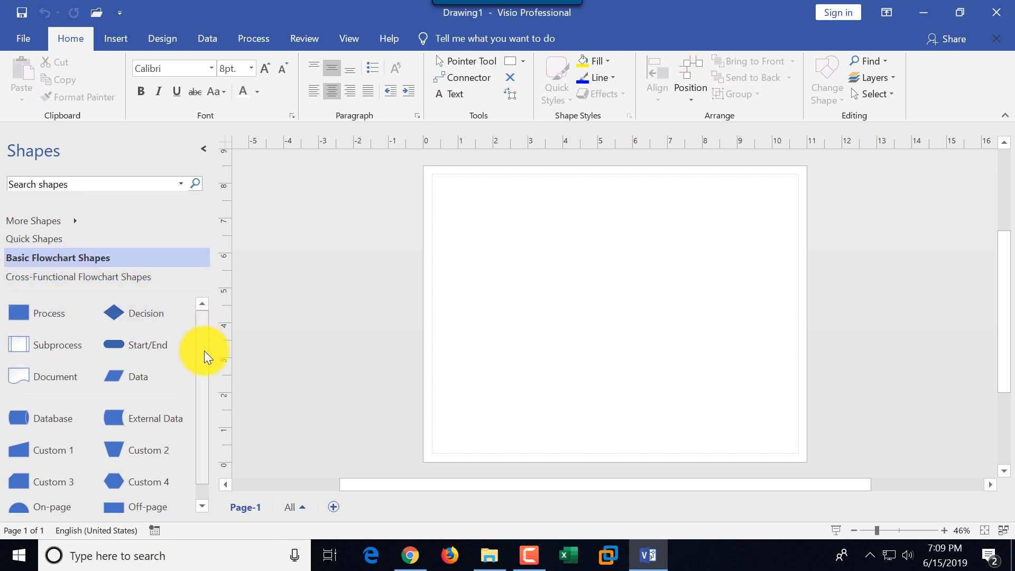
pyautogui.scroll(-1, 202, 348)
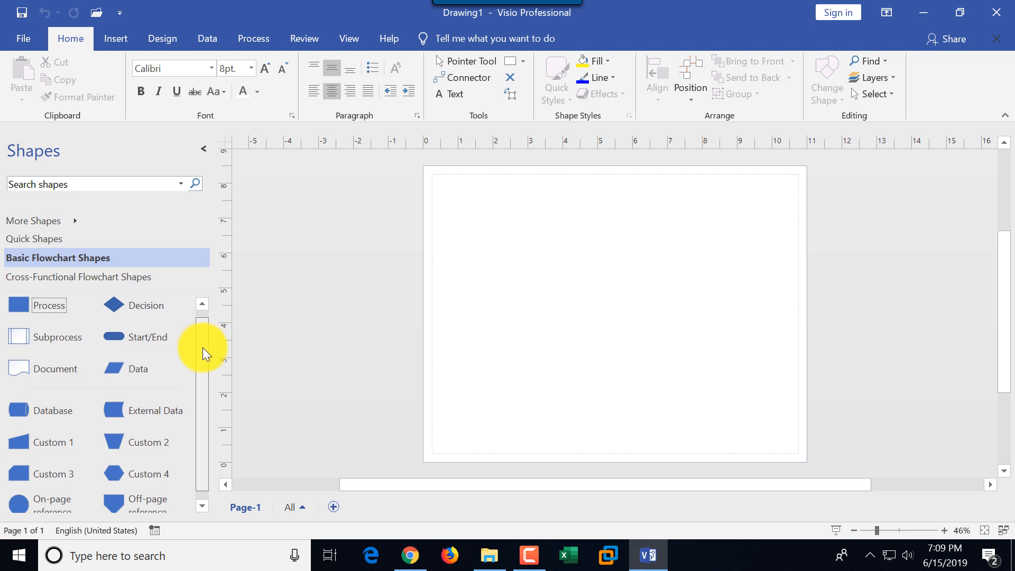
pyautogui.scroll(1, 201, 359)
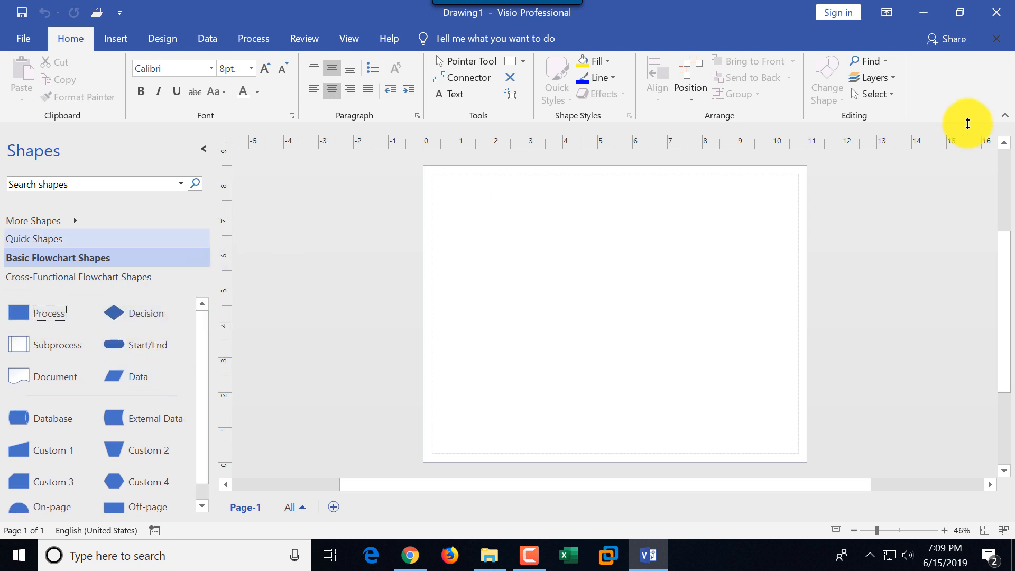
pyautogui.click(993, 43)
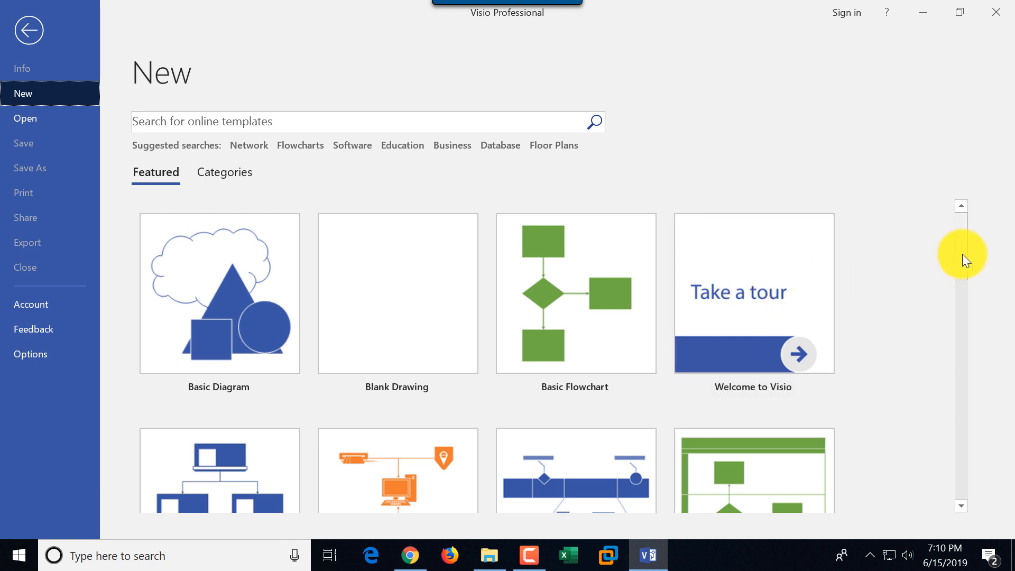
# Step: Search the online drawing templates for "flowchart"
pyautogui.moveTo(962, 254); pyautogui.dragTo(950, 200)
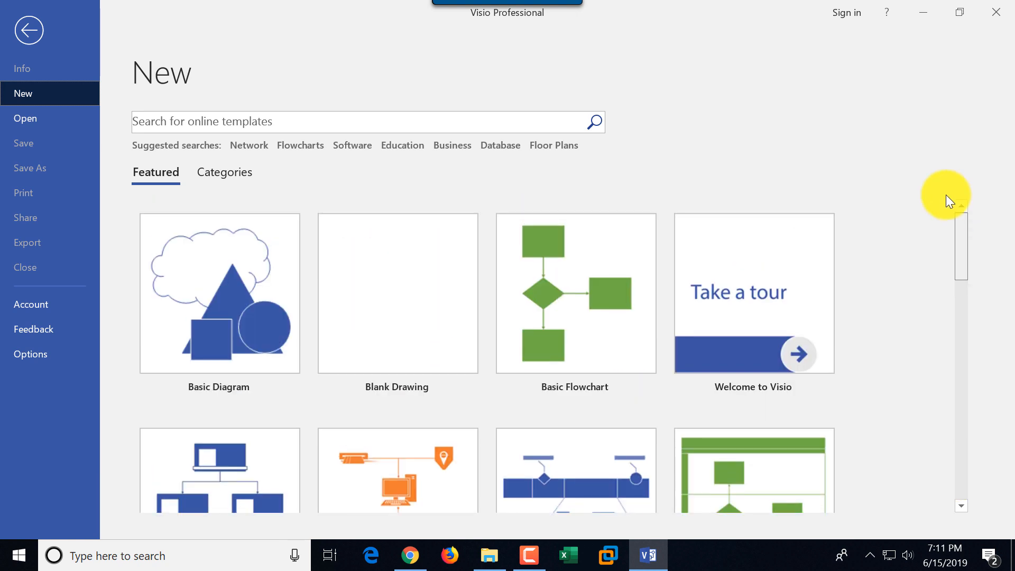
pyautogui.click(156, 123)
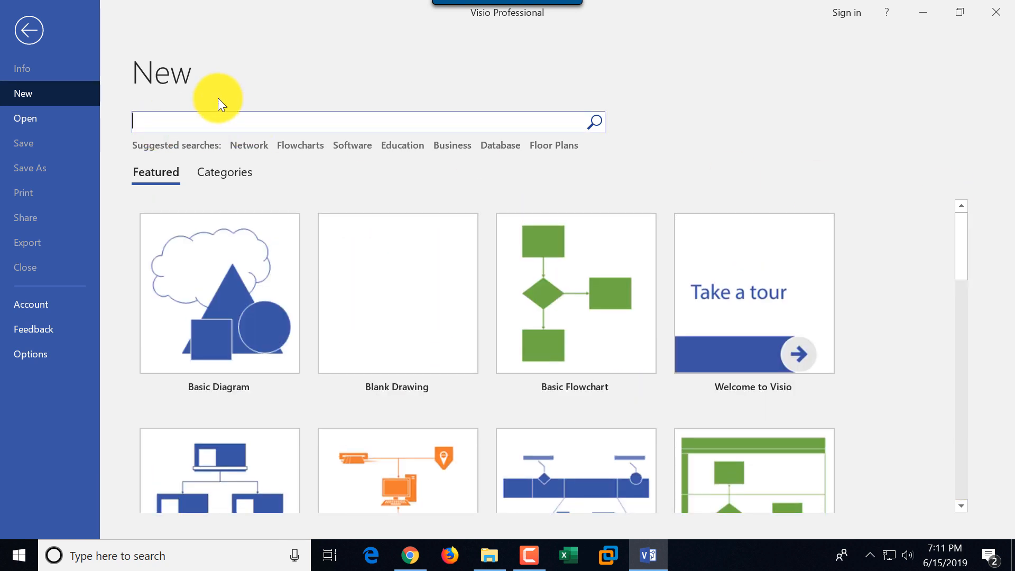
pyautogui.write('flowchar')
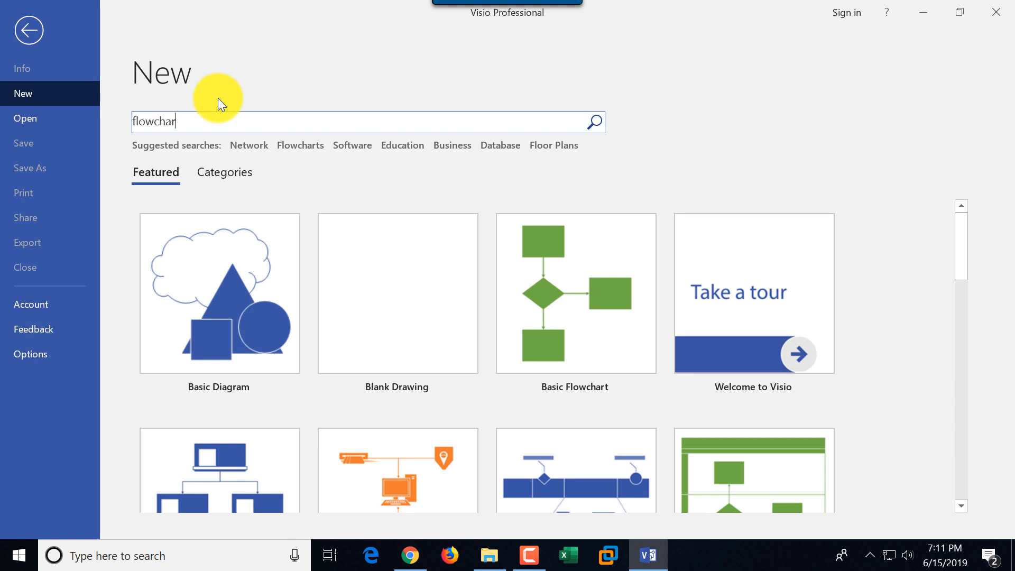
pyautogui.write('t')
pyautogui.press('Return')
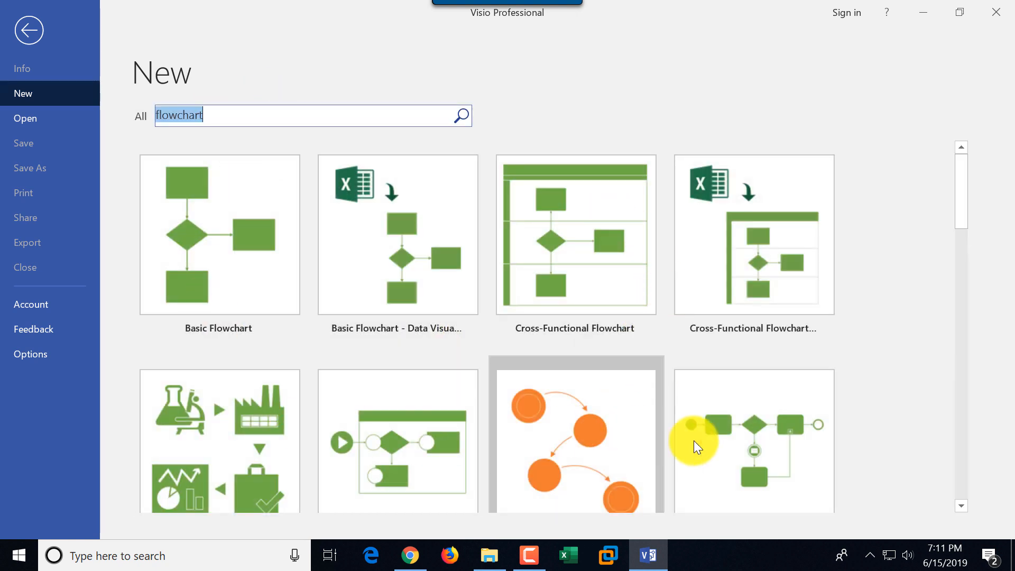
# Step: Create a drawing from the Basic Flowchart template and display the Cross-Functional Flowchart Shapes stencil
pyautogui.moveTo(959, 207); pyautogui.dragTo(969, 172)
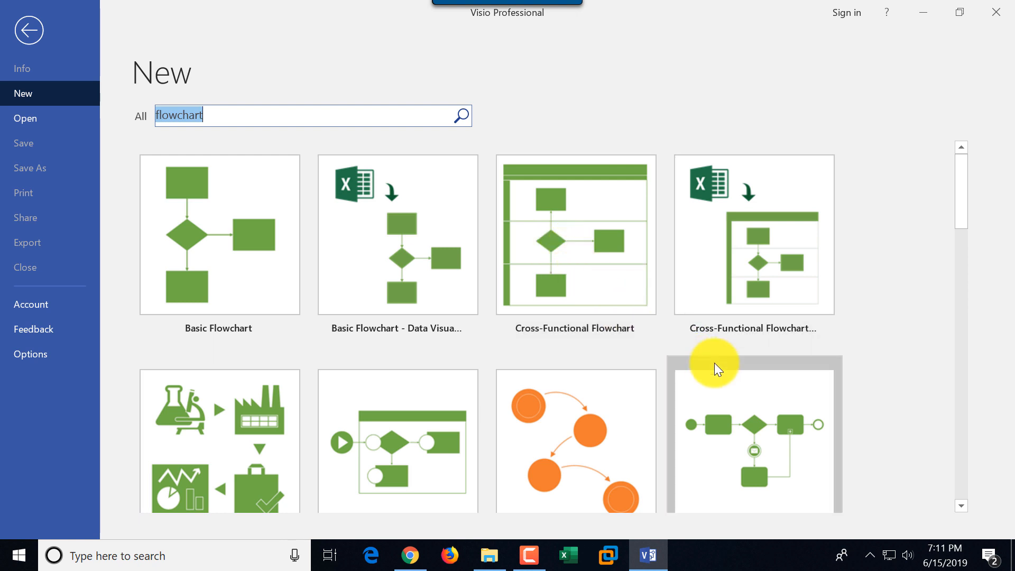
pyautogui.press('F10')
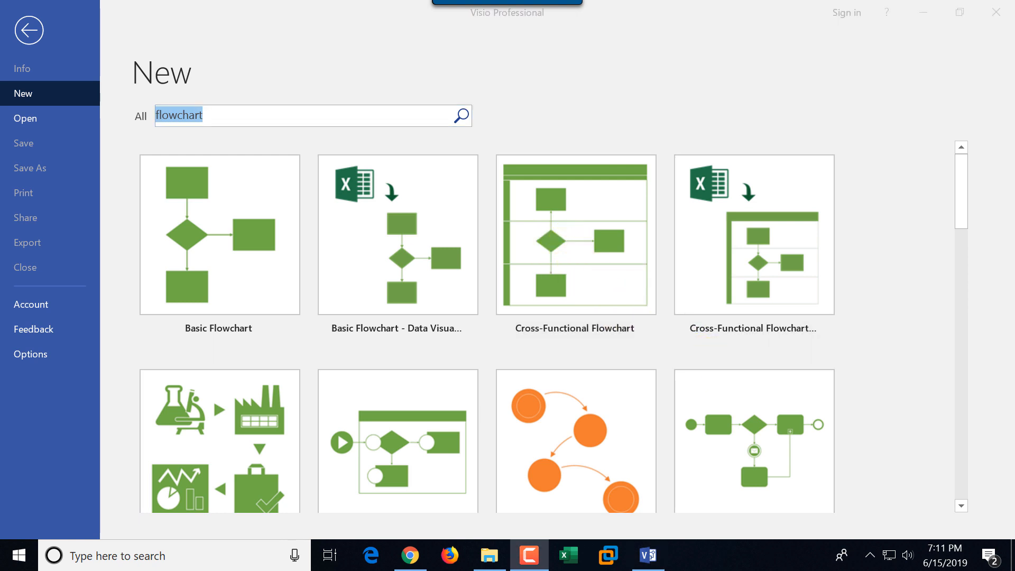
pyautogui.doubleClick(225, 246)
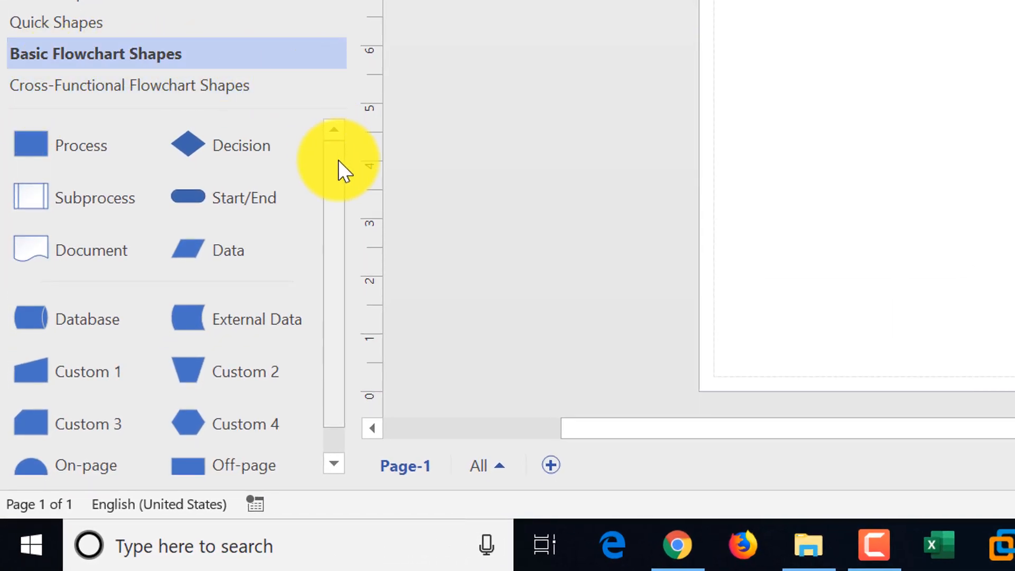
pyautogui.moveTo(339, 162)
pyautogui.mouseDown()
pyautogui.moveTo(335, 265)
pyautogui.moveTo(327, 150)
pyautogui.mouseUp()
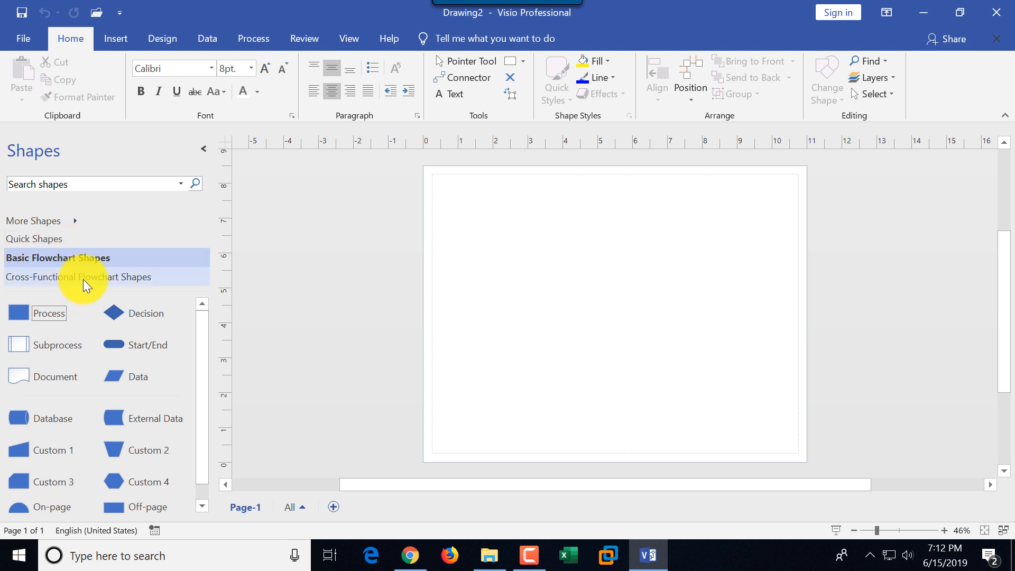
pyautogui.click(98, 276)
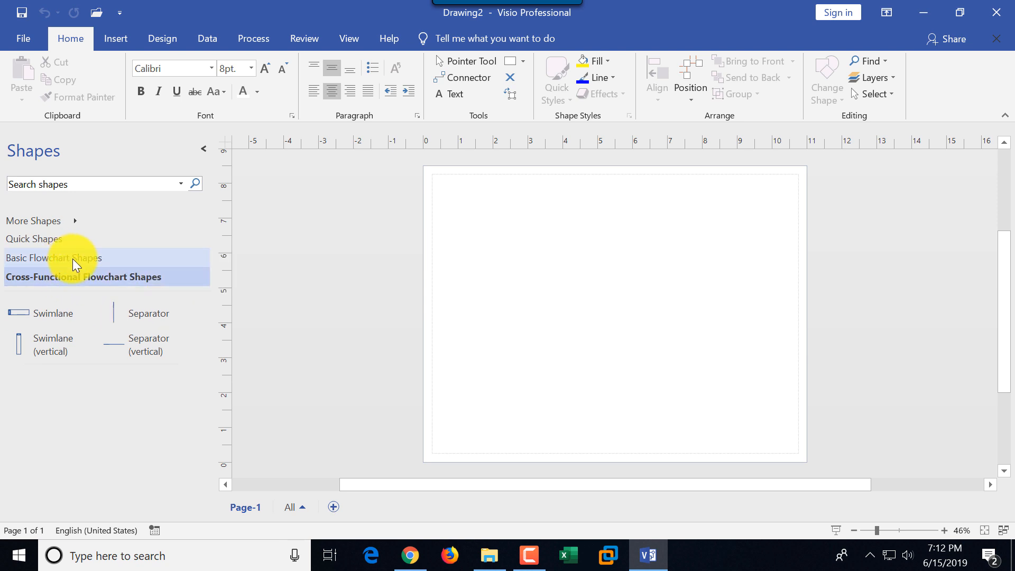
# Step: Add the Basic Shapes stencil from the General category and display its shapes
pyautogui.click(74, 221)
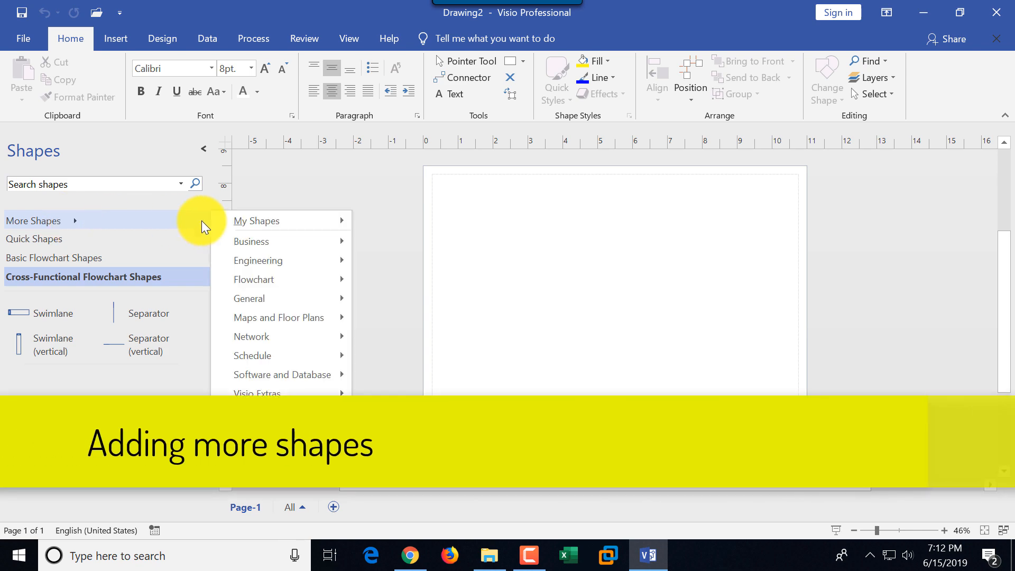
pyautogui.moveTo(286, 237)
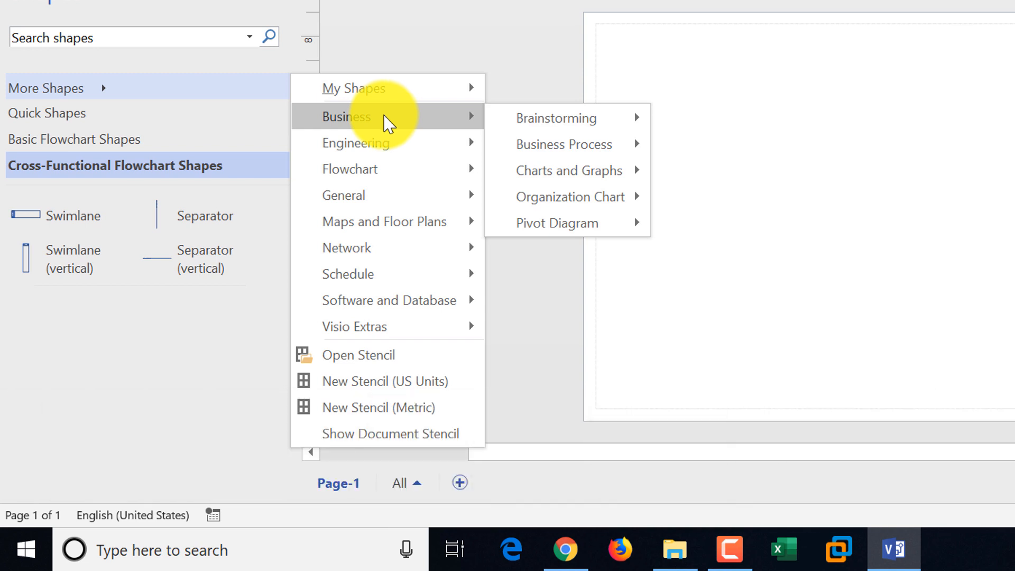
pyautogui.moveTo(376, 170)
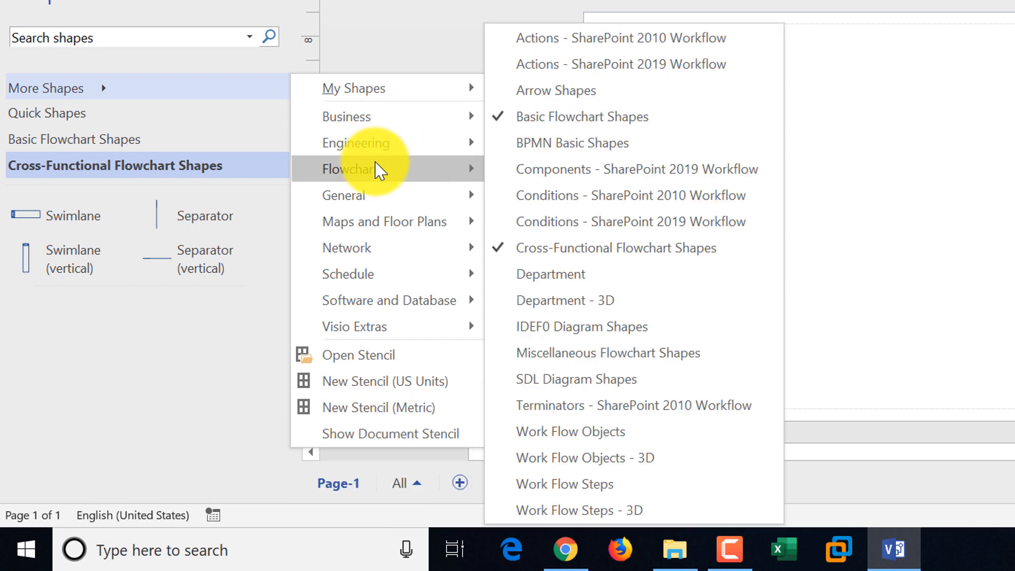
pyautogui.moveTo(377, 200)
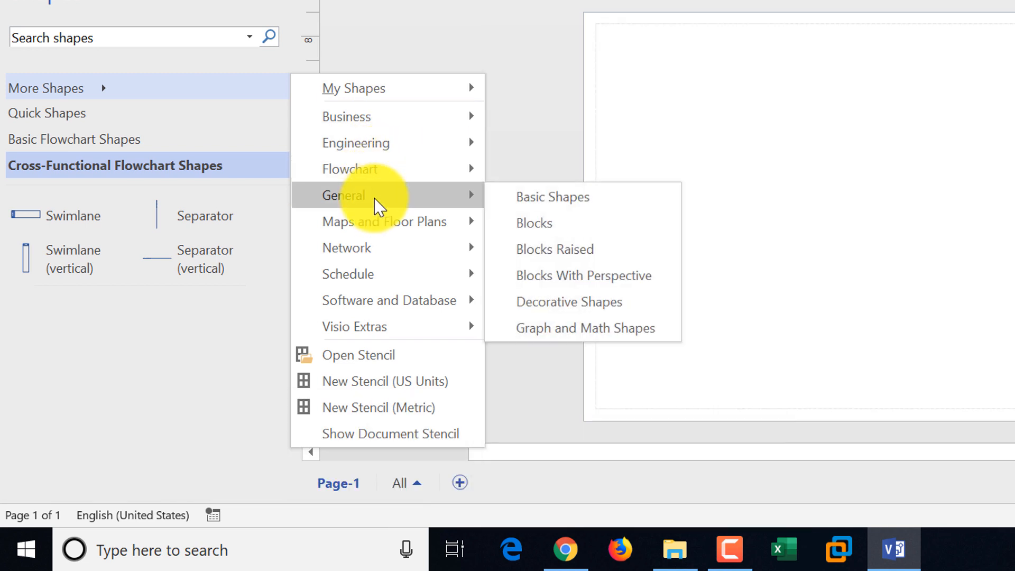
pyautogui.click(555, 206)
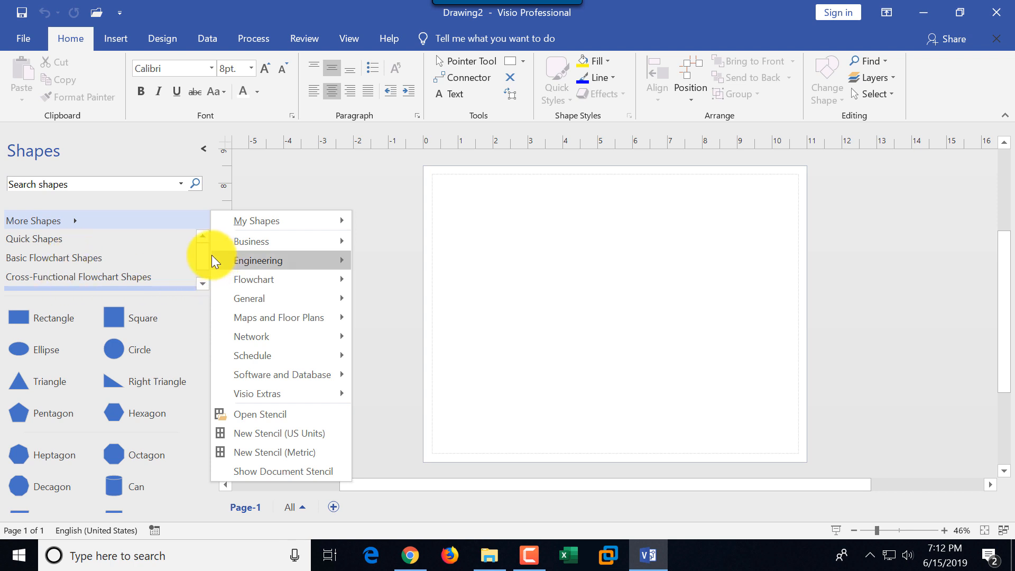
pyautogui.click(205, 275)
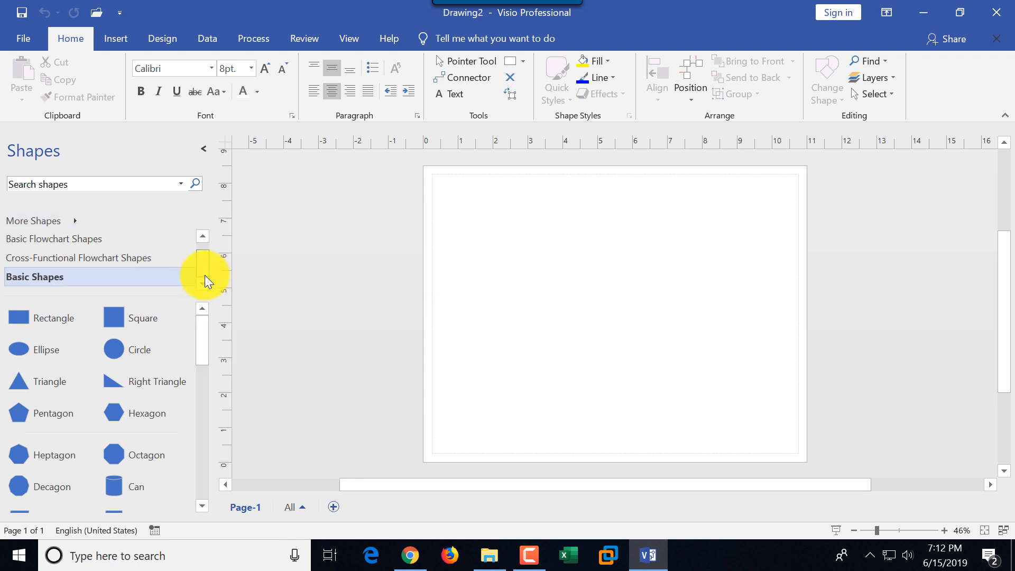
pyautogui.click(42, 277)
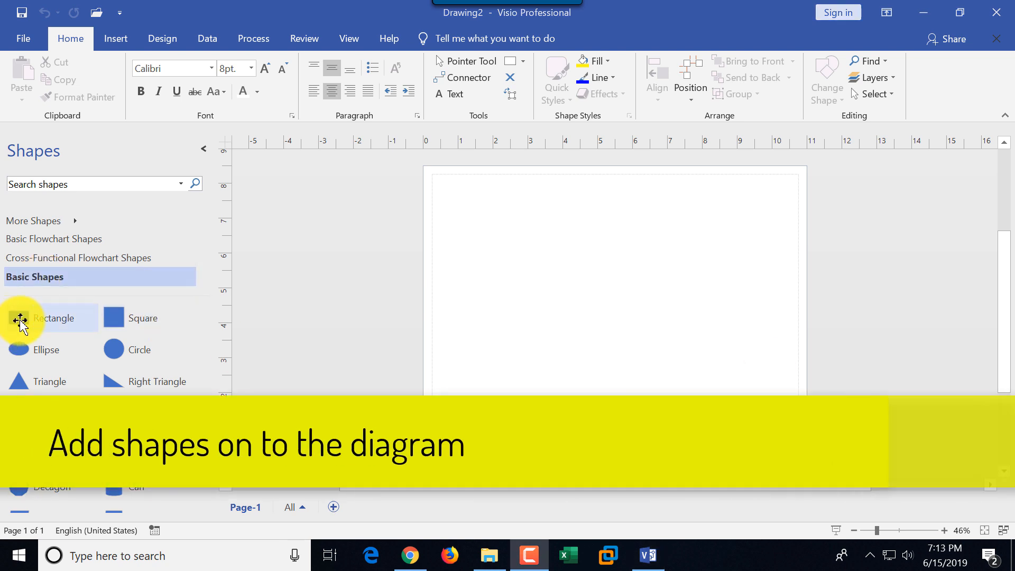
# Step: Place a Rectangle about 1.5 in wide and 1 in high in the upper-left area of the page
pyautogui.moveTo(20, 320); pyautogui.dragTo(487, 259)
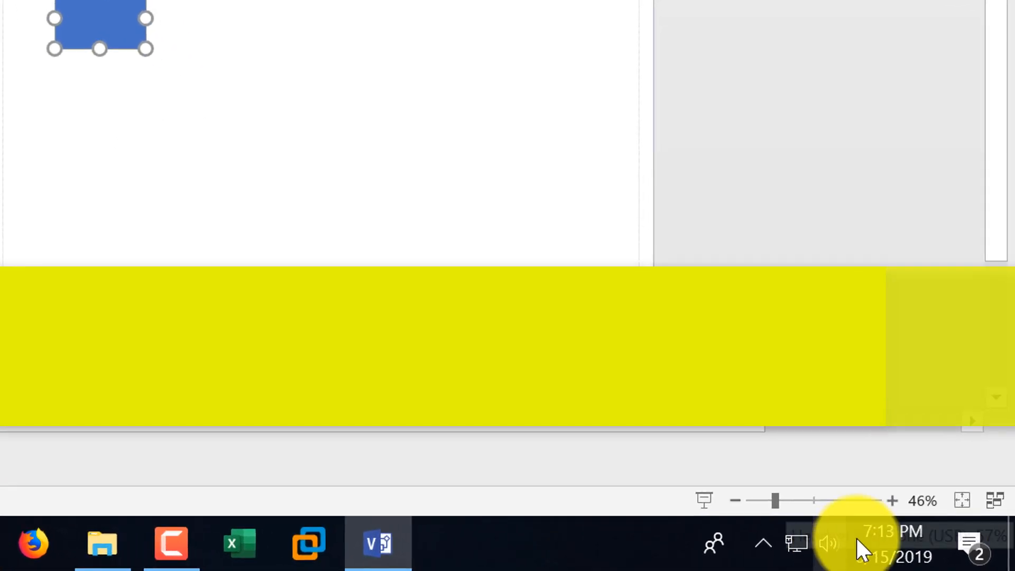
pyautogui.click(892, 501)
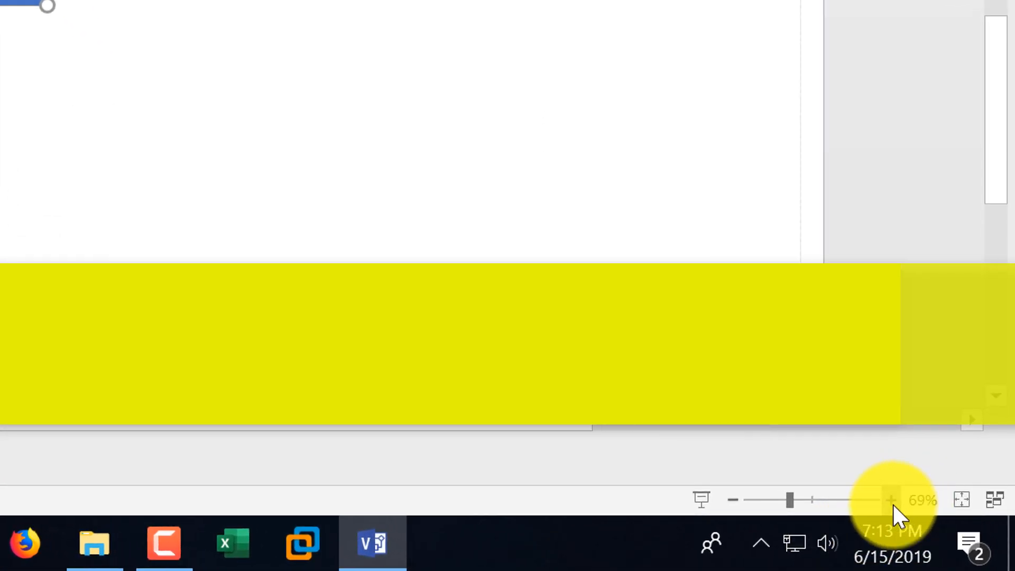
pyautogui.click(730, 502)
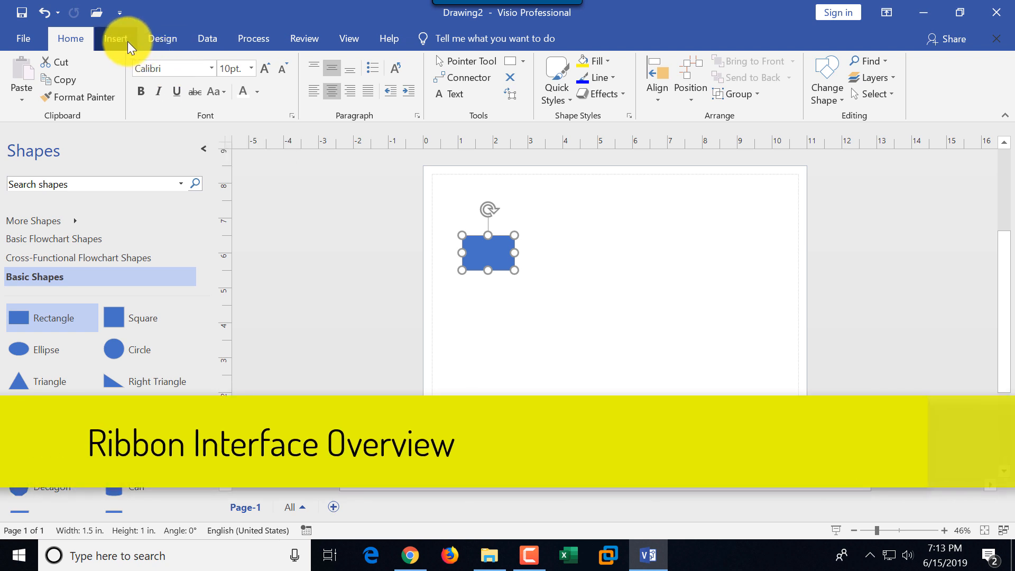
# Step: Look through the file management options and the design, data, process, review and view commands
pyautogui.click(27, 39)
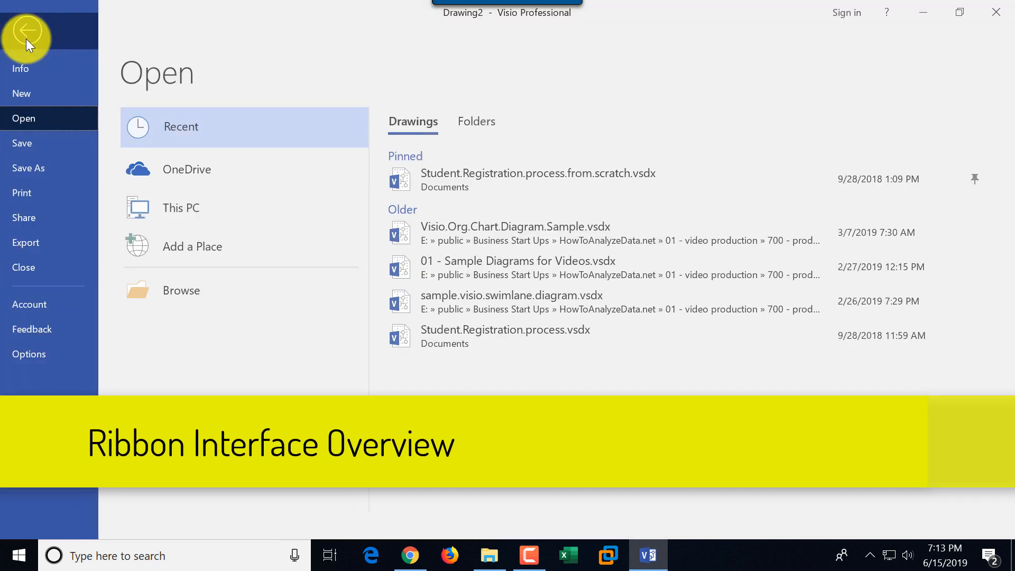
pyautogui.click(30, 27)
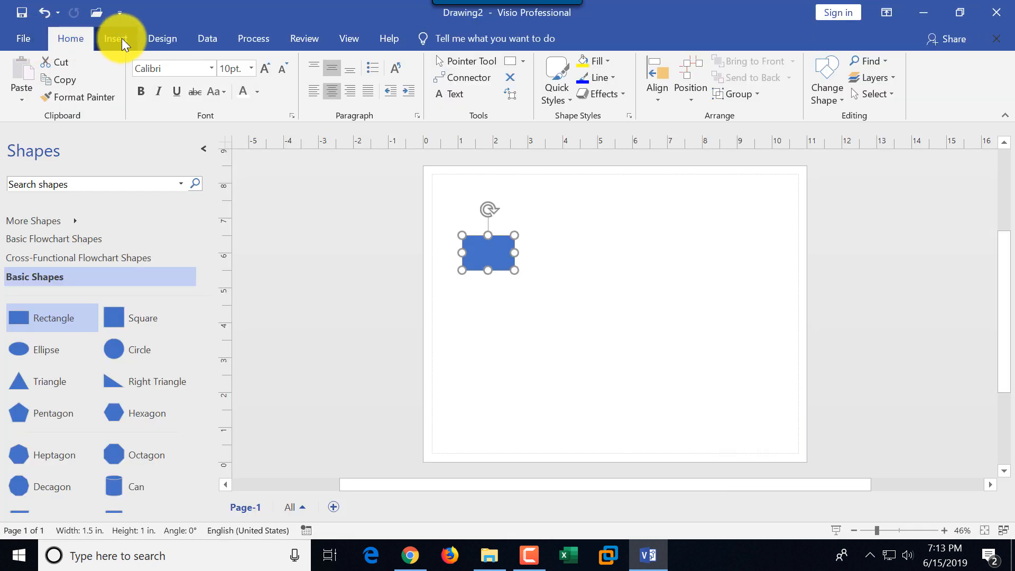
pyautogui.click(163, 40)
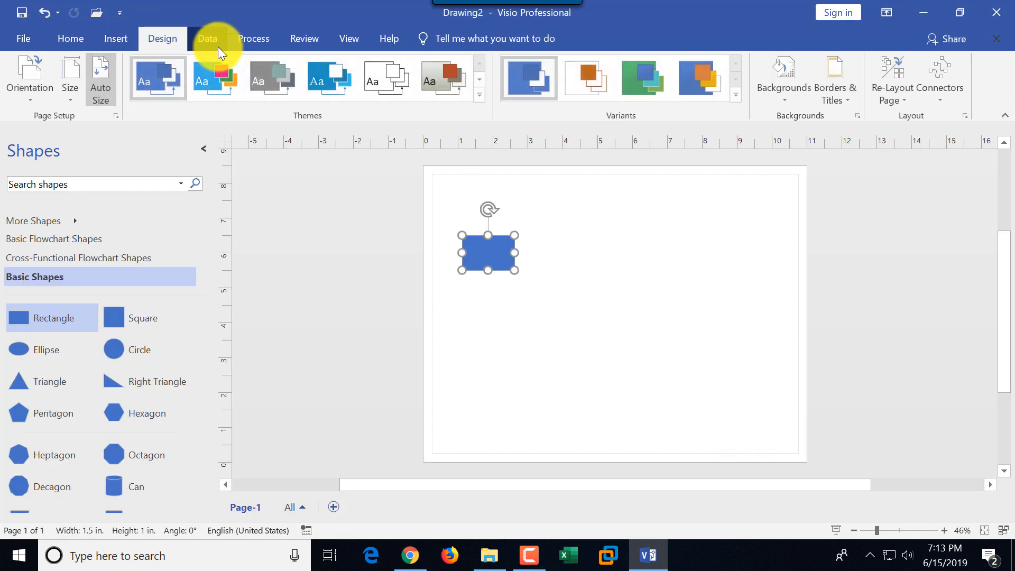
pyautogui.click(212, 43)
pyautogui.click(245, 43)
pyautogui.click(305, 41)
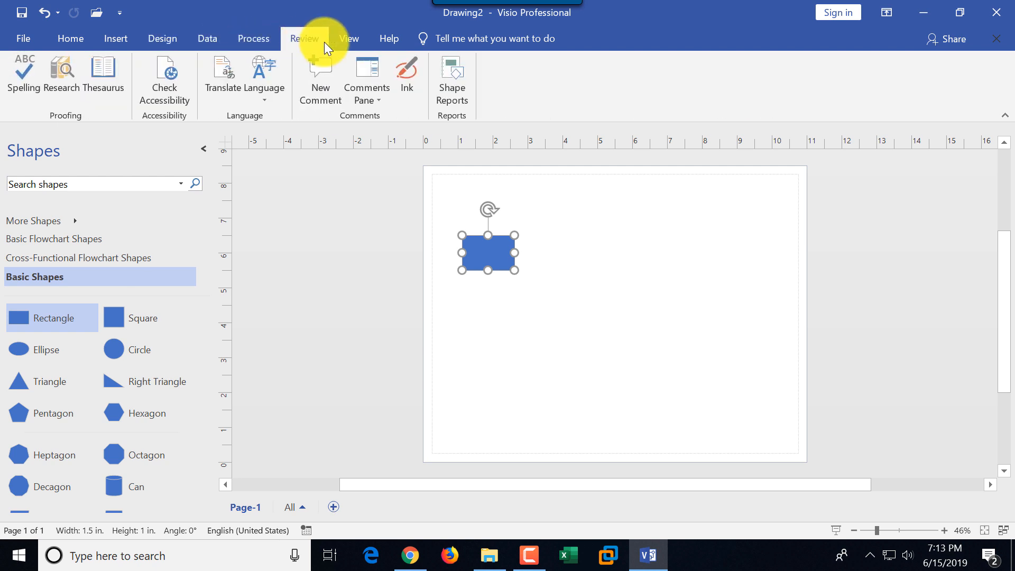
pyautogui.click(350, 38)
# Step: Go back through the command sets, examining the insert options and the formatting, arranging and editing commands
pyautogui.click(304, 38)
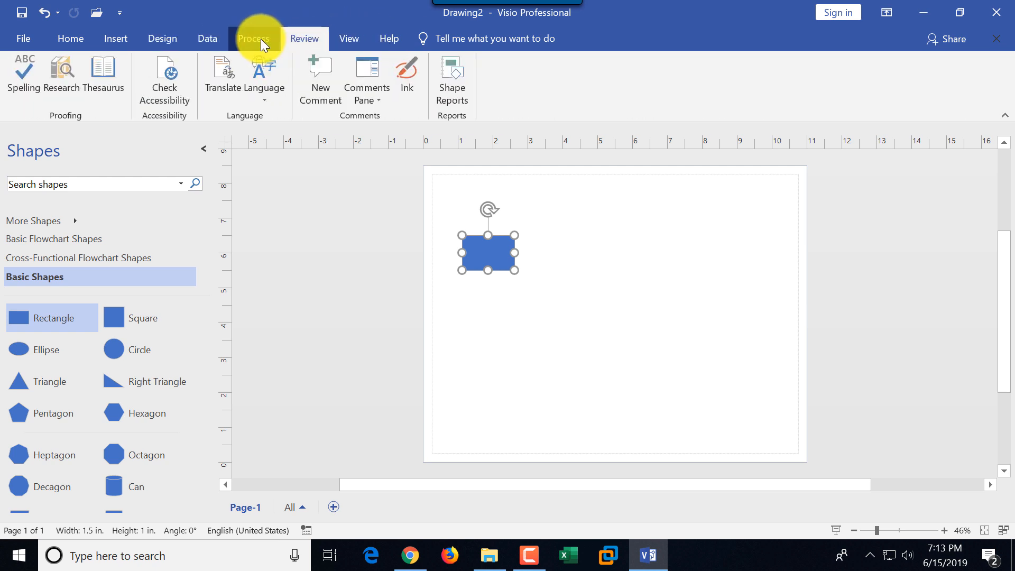
pyautogui.click(257, 39)
pyautogui.click(199, 39)
pyautogui.click(165, 40)
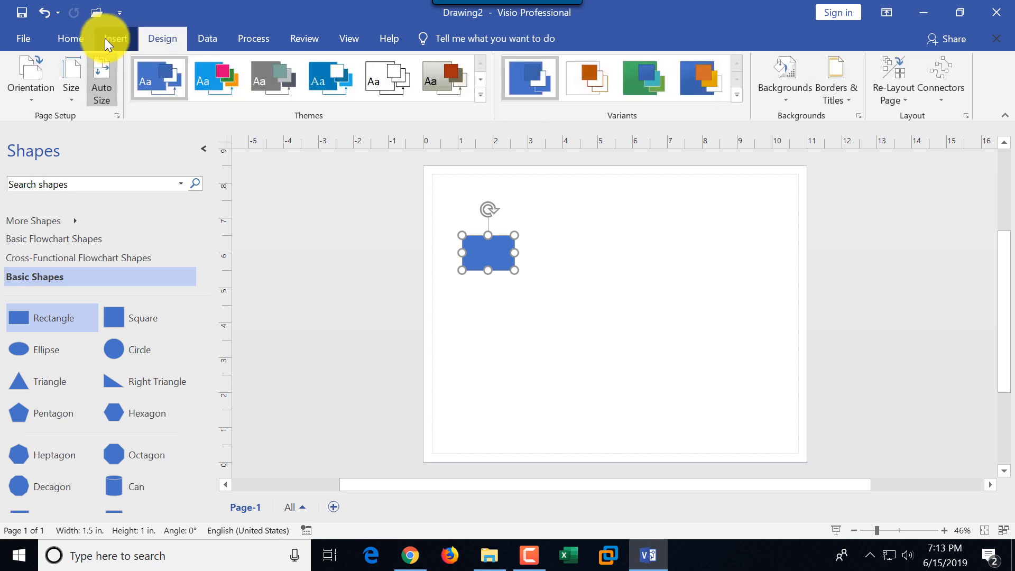
pyautogui.click(111, 39)
pyautogui.click(68, 42)
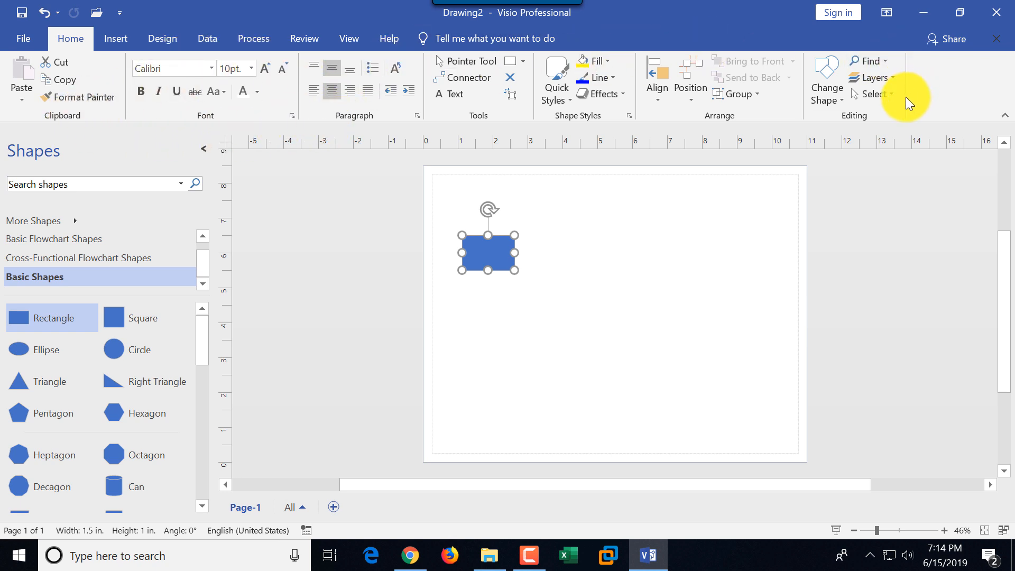
pyautogui.click(110, 37)
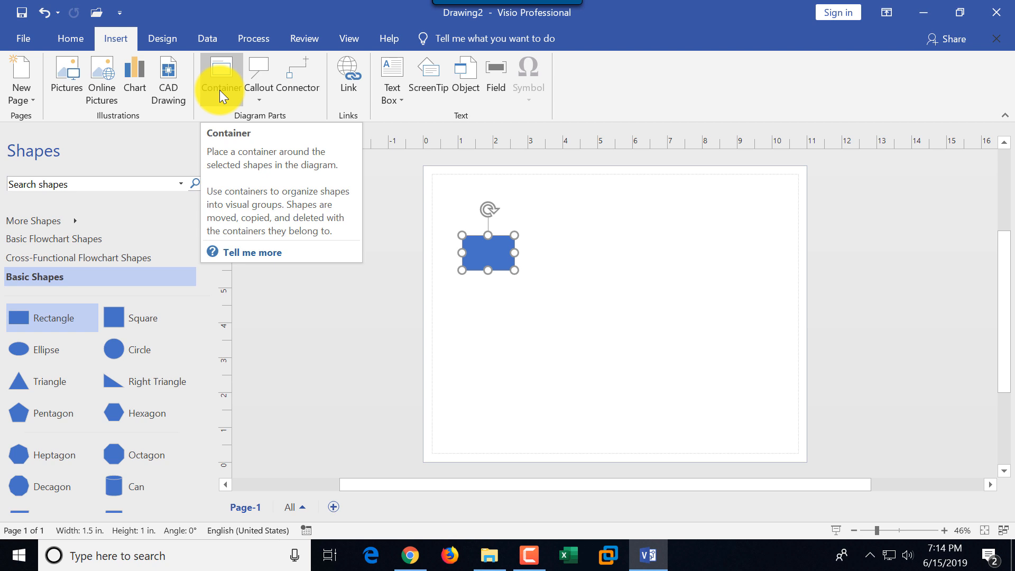
pyautogui.click(70, 39)
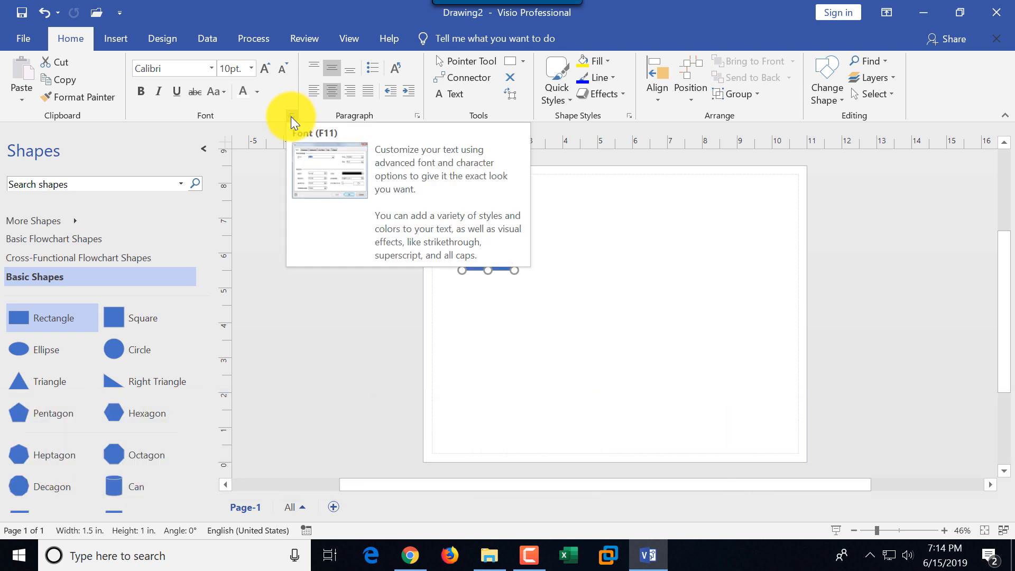
# Step: Look through the advanced text settings for font, character spacing, paragraph, text block, tabs and bullets without changing anything
pyautogui.click(292, 116)
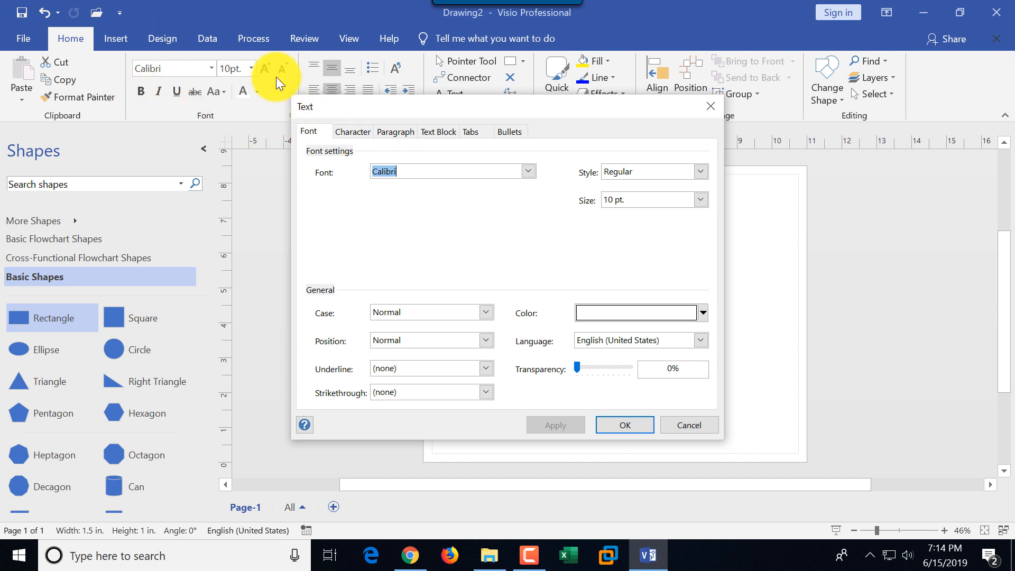
pyautogui.click(358, 131)
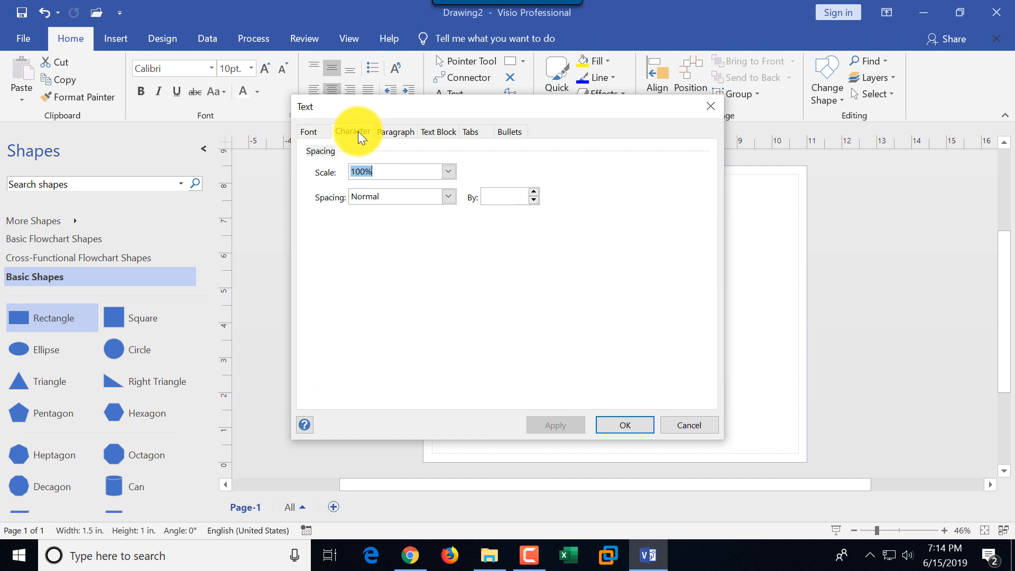
pyautogui.click(395, 136)
pyautogui.click(444, 132)
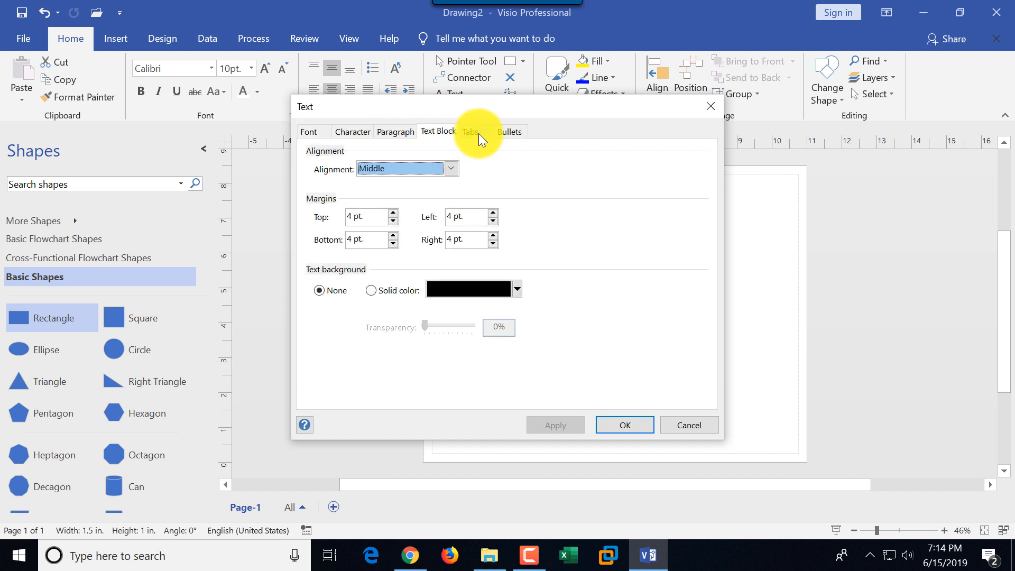
pyautogui.click(470, 133)
pyautogui.click(512, 131)
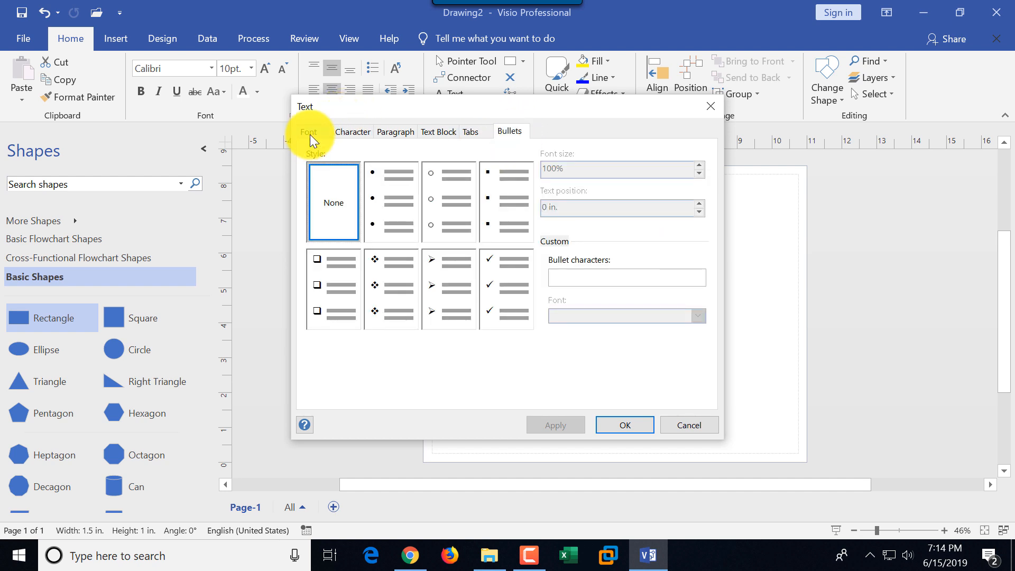
pyautogui.click(689, 424)
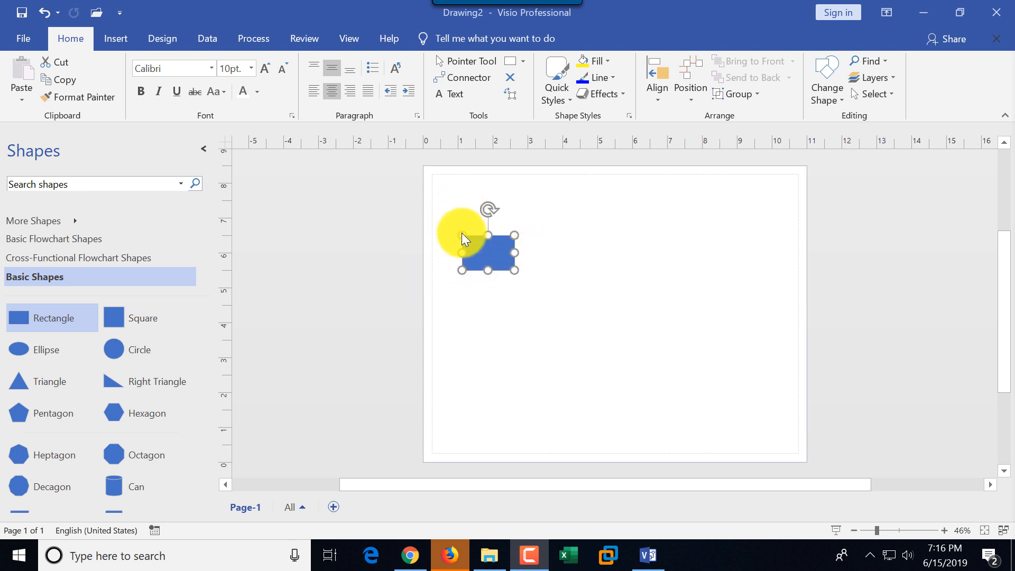
# Step: Move the rectangle about 0.3 in left and 0.4 in up, and place a Diamond from Basic Shapes directly below it
pyautogui.click(945, 531)
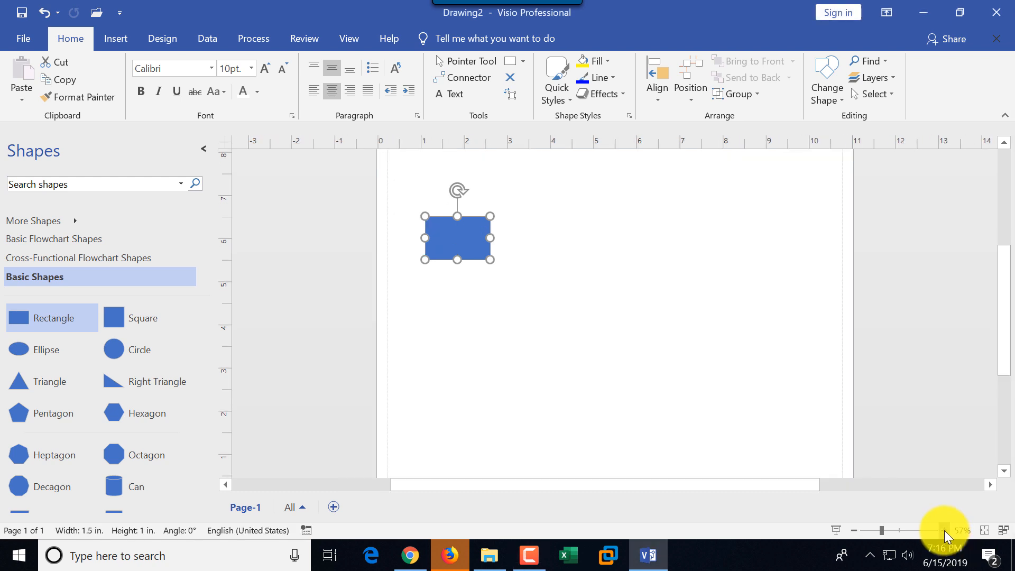
pyautogui.scroll(1, 633, 398)
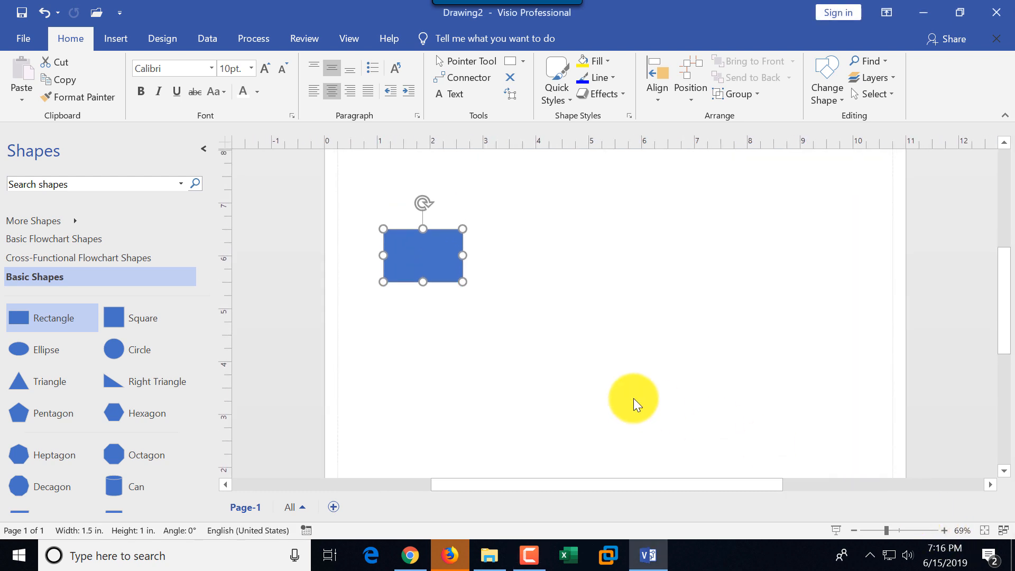
pyautogui.click(854, 530)
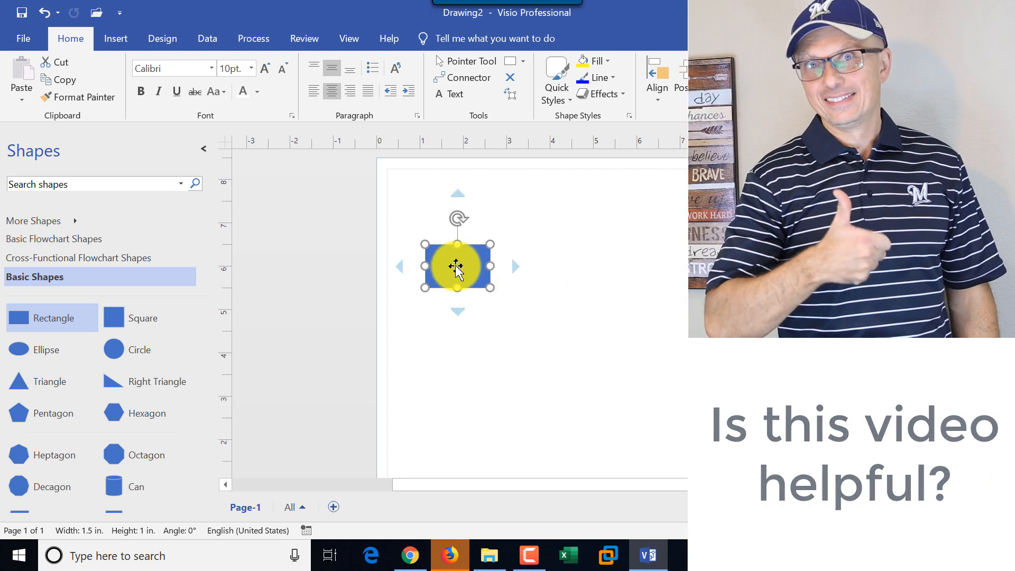
pyautogui.moveTo(453, 266)
pyautogui.mouseDown()
pyautogui.moveTo(560, 260)
pyautogui.moveTo(526, 200)
pyautogui.moveTo(433, 265)
pyautogui.moveTo(555, 278)
pyautogui.moveTo(466, 240)
pyautogui.moveTo(451, 265)
pyautogui.moveTo(447, 234)
pyautogui.moveTo(445, 249)
pyautogui.mouseUp()
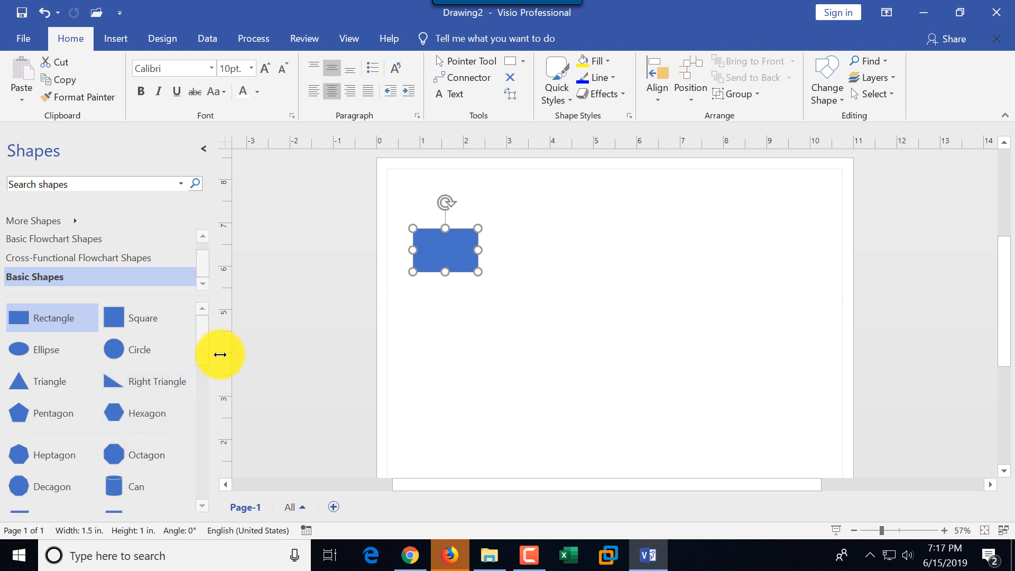
pyautogui.scroll(-5, 210, 386)
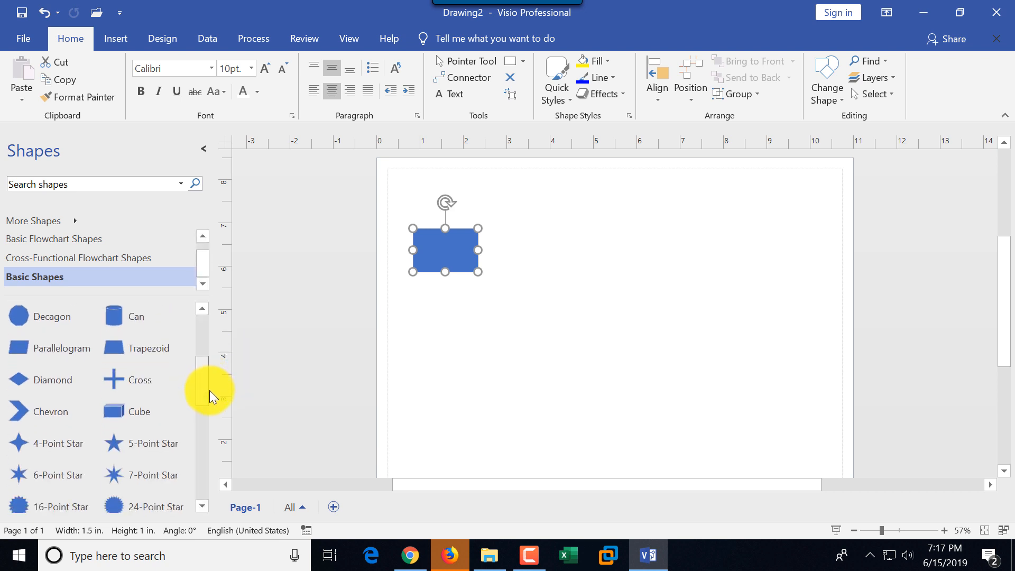
pyautogui.moveTo(21, 379); pyautogui.dragTo(444, 334)
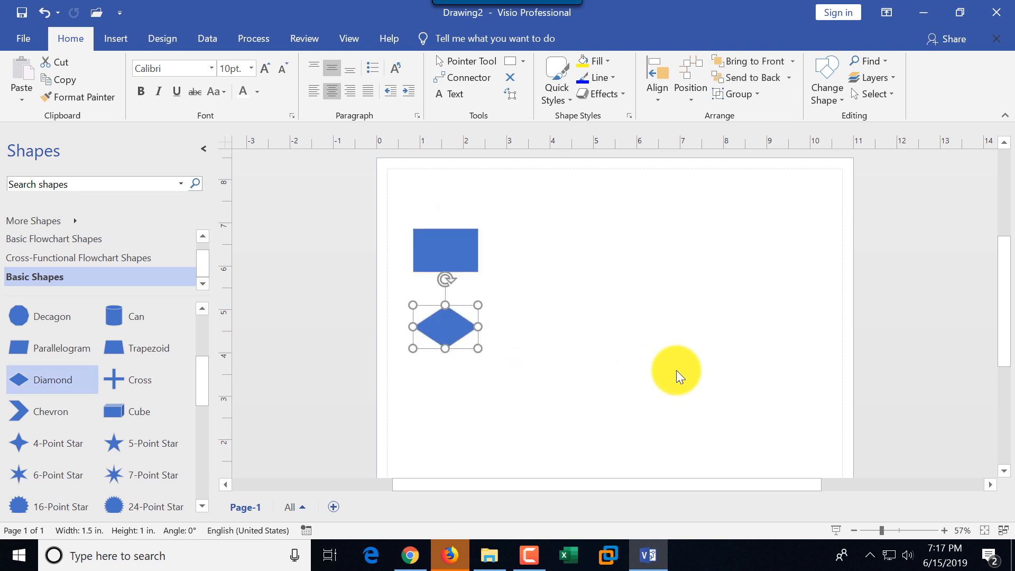
# Step: Label the rectangle "Submit the registration form"
pyautogui.doubleClick(442, 248)
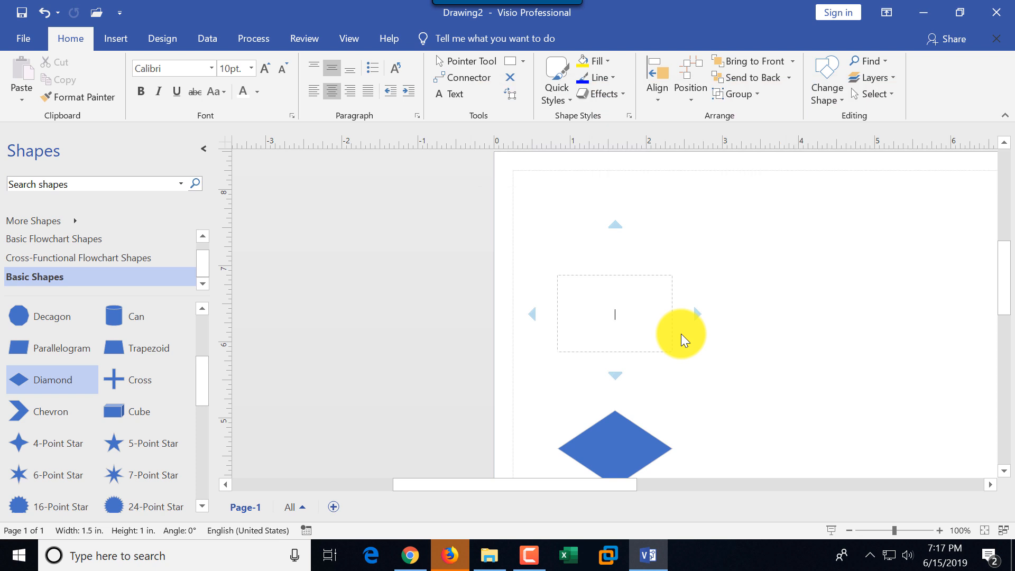
pyautogui.write('Submit the registration form')
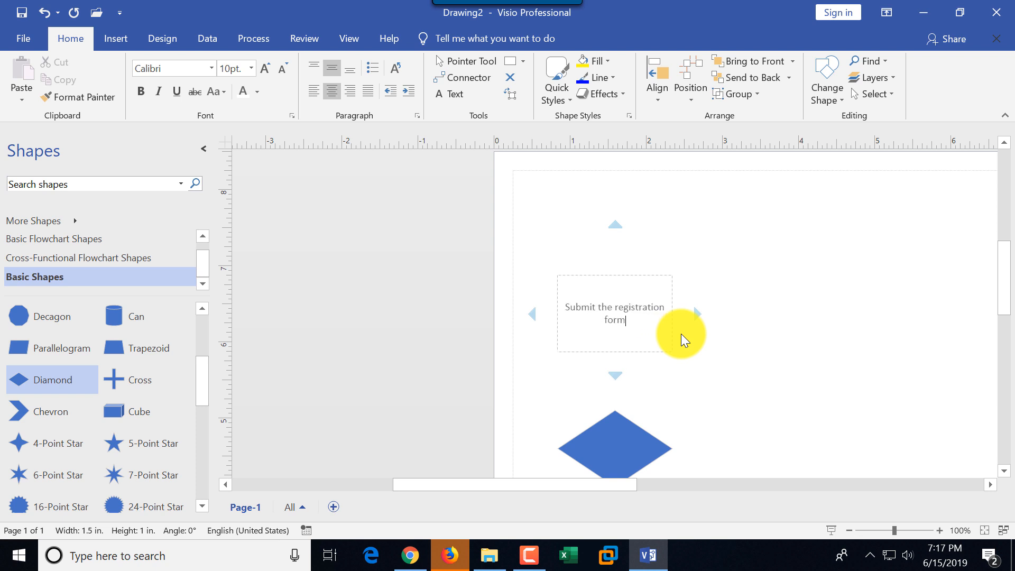
pyautogui.click(766, 378)
pyautogui.scroll(-3, 766, 379)
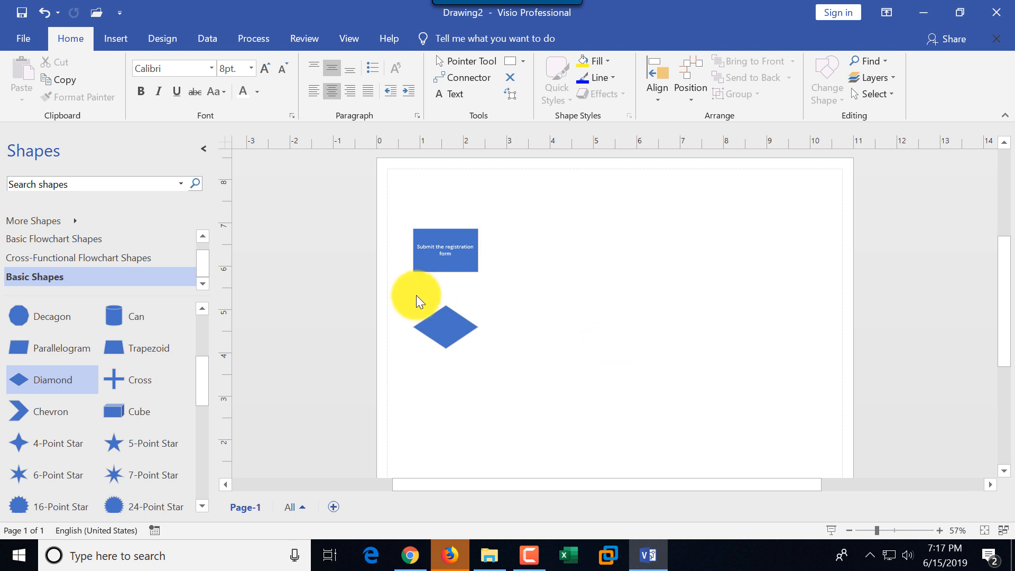
# Step: Draw a connector from the rectangle's bottom connection point to the diamond's top point, gluing both ends
pyautogui.moveTo(447, 332)
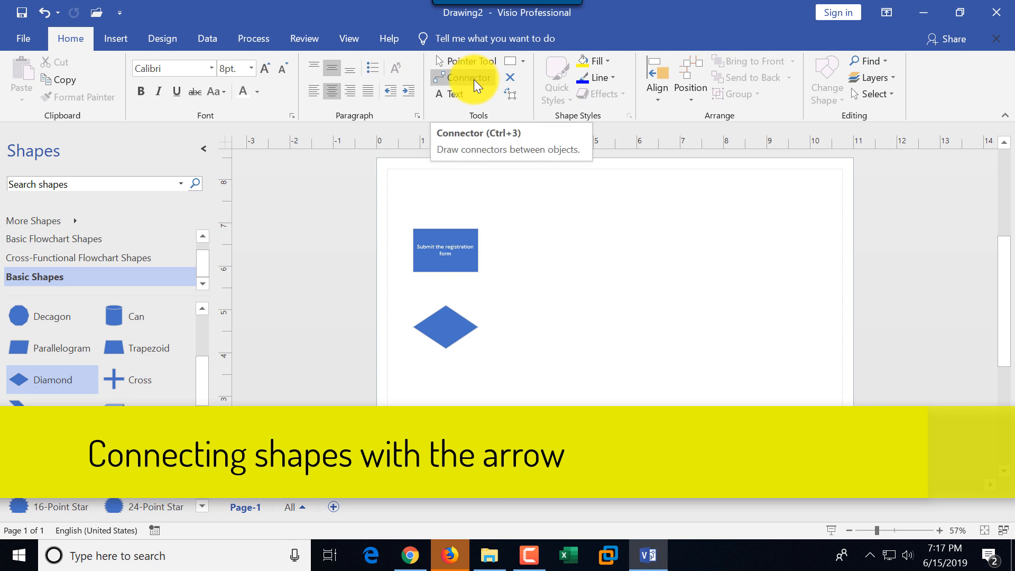
pyautogui.click(474, 76)
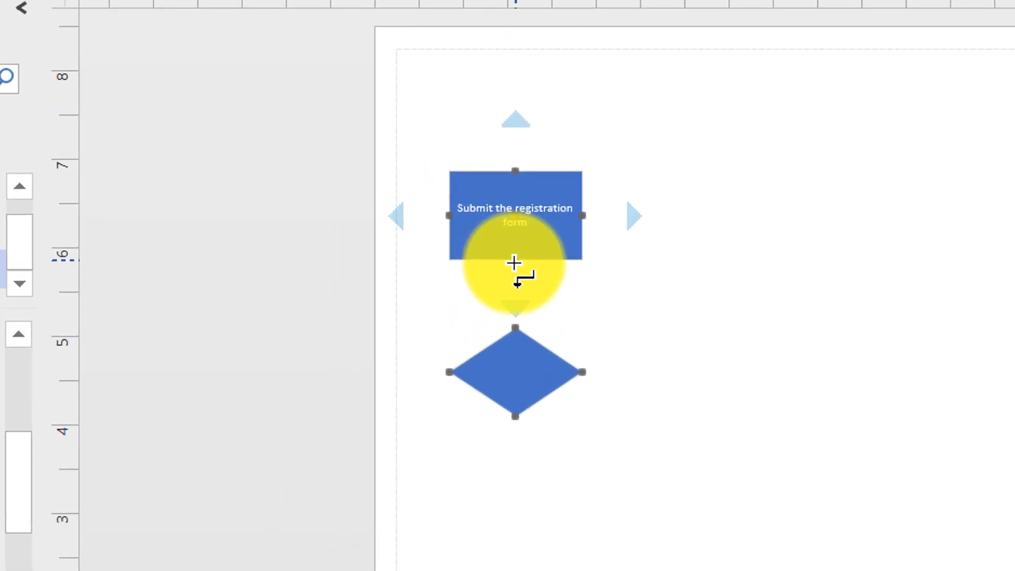
pyautogui.moveTo(509, 280); pyautogui.dragTo(514, 322)
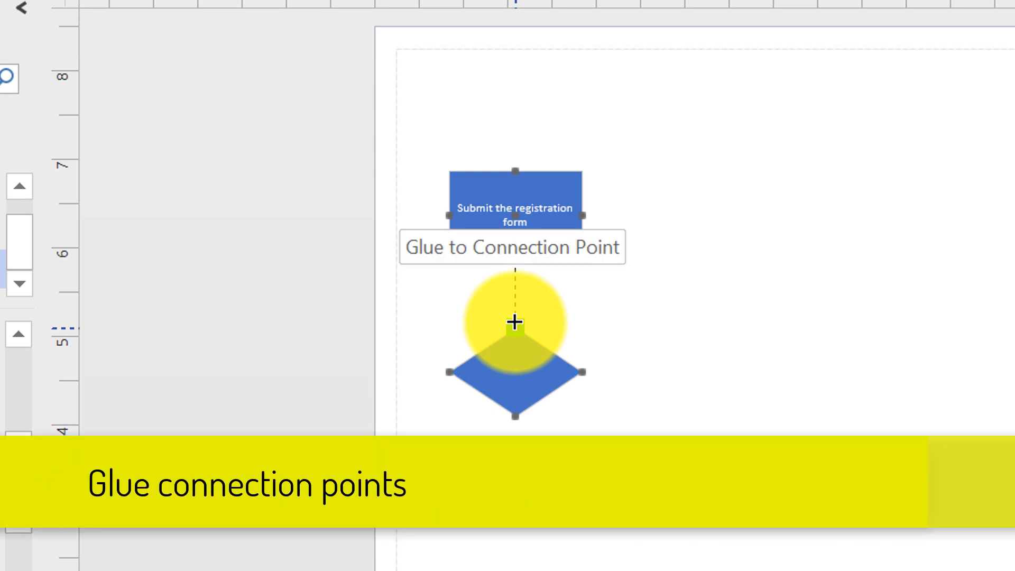
pyautogui.moveTo(515, 322); pyautogui.dragTo(515, 322)
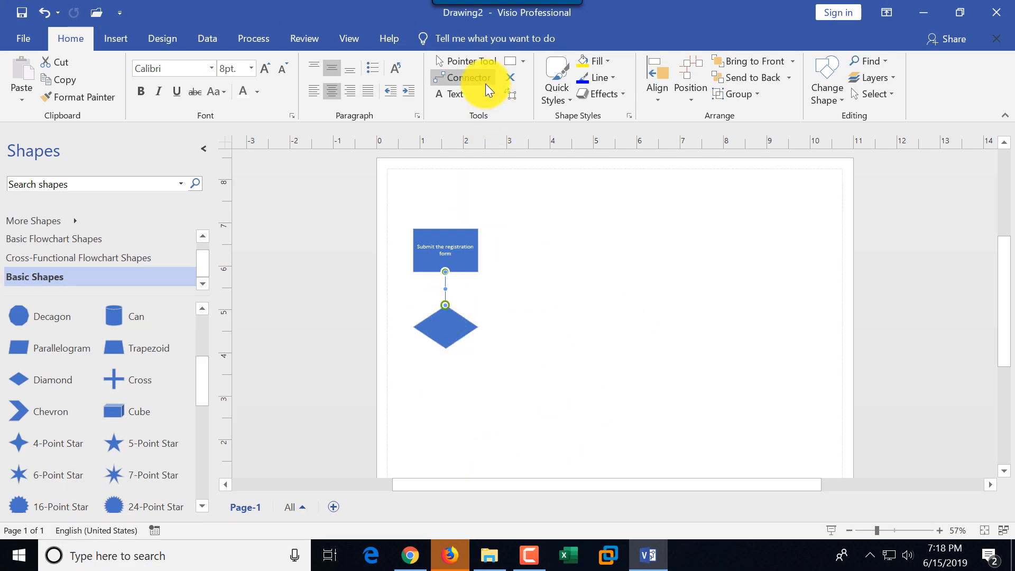
pyautogui.click(484, 20)
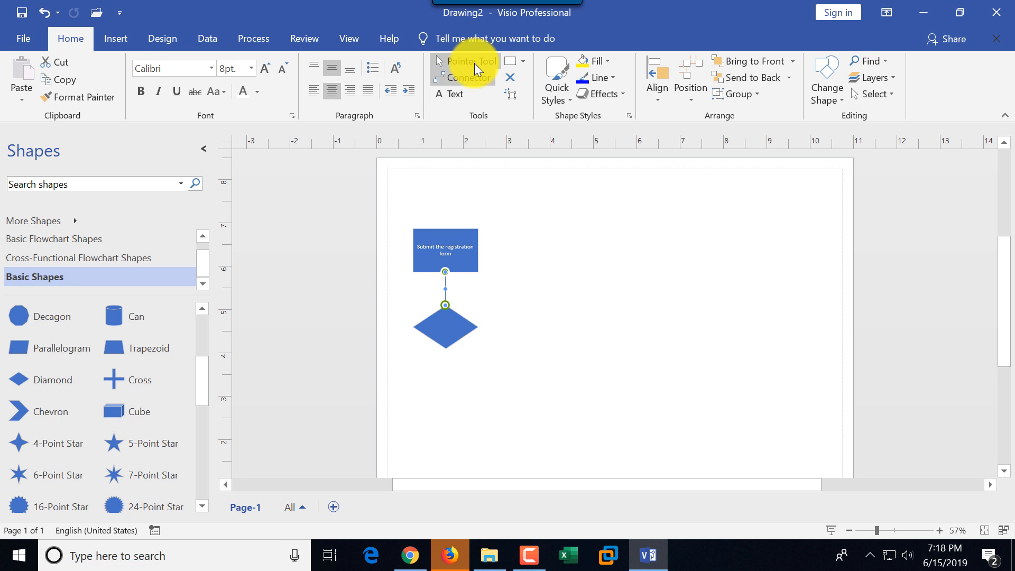
# Step: Label the diamond "Form Complete?"
pyautogui.doubleClick(449, 327)
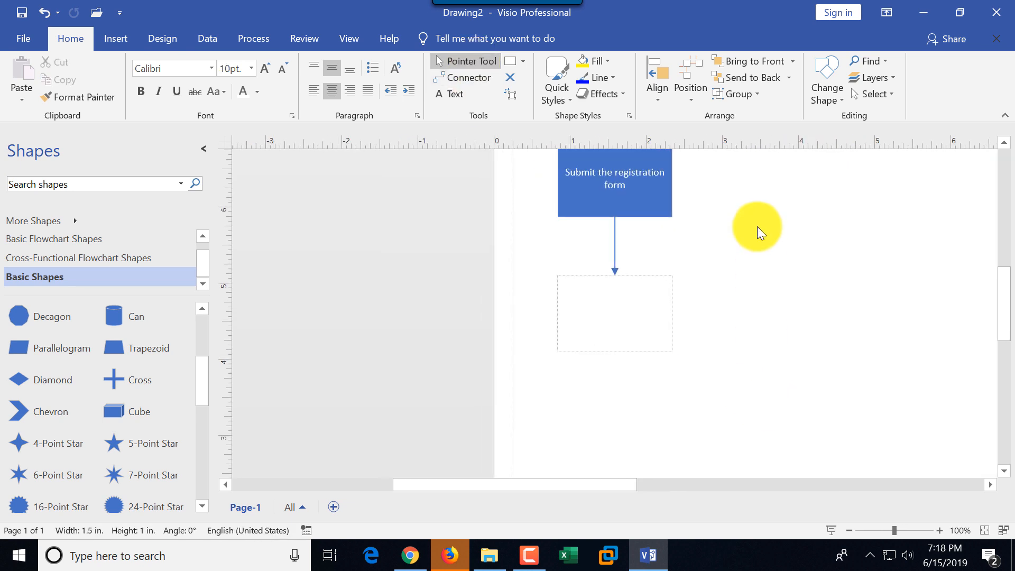
pyautogui.write('Form Complete?')
pyautogui.click(757, 325)
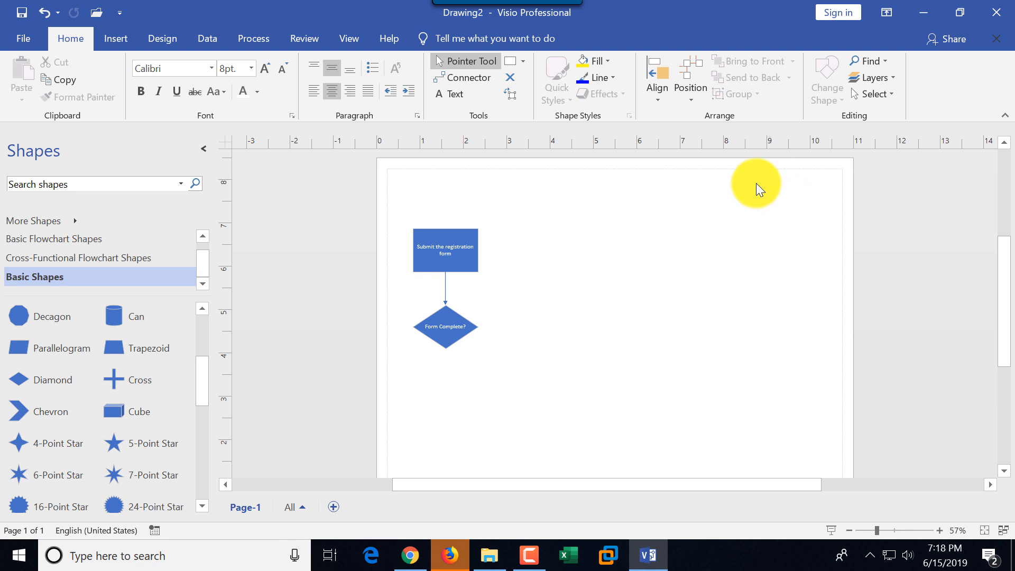
# Step: Draw a connector from the diamond's right point back to the rectangle's right side and label it "No"
pyautogui.click(466, 80)
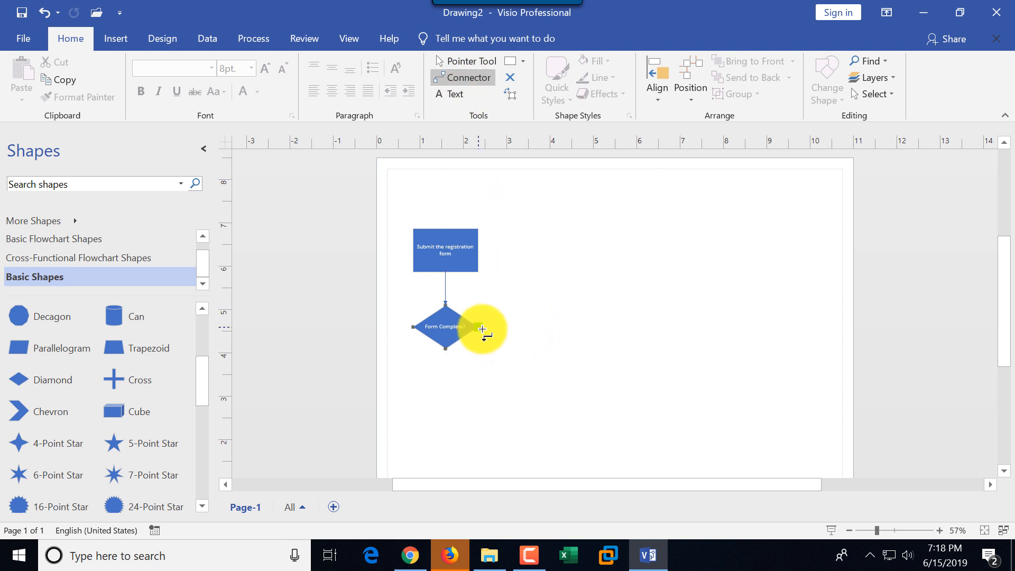
pyautogui.moveTo(478, 327); pyautogui.dragTo(482, 249)
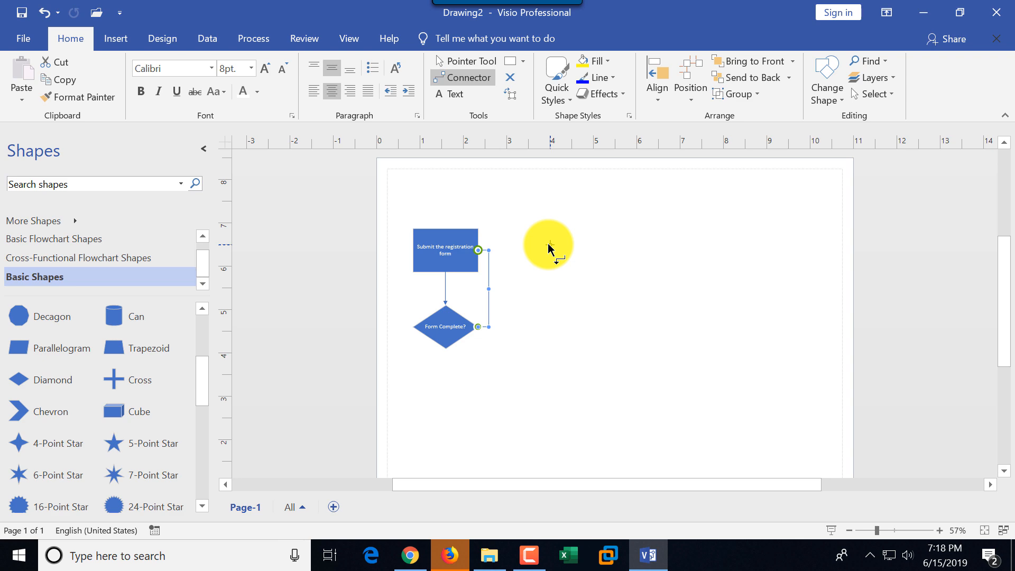
pyautogui.write('No')
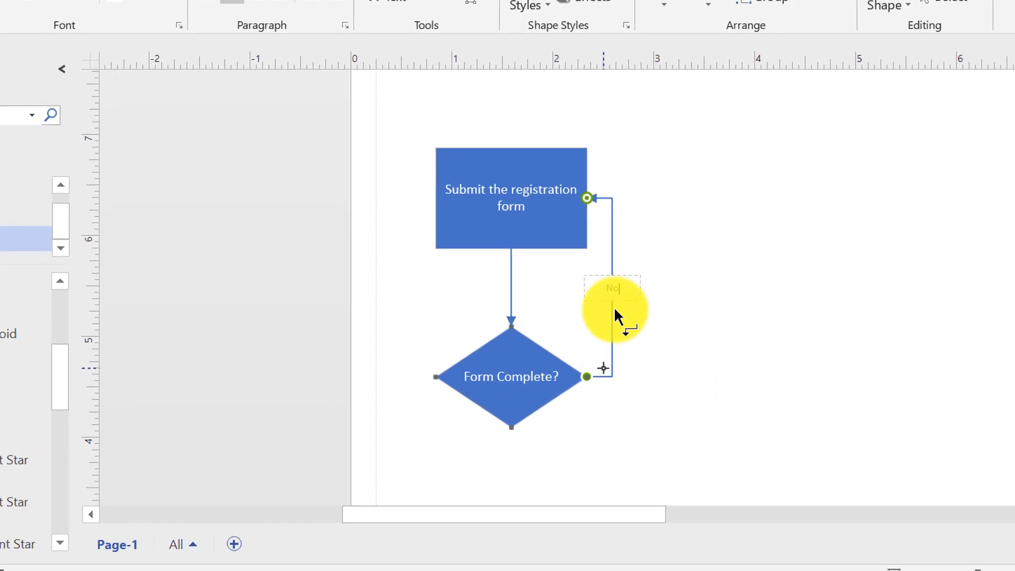
pyautogui.press('Escape')
pyautogui.moveTo(597, 202)
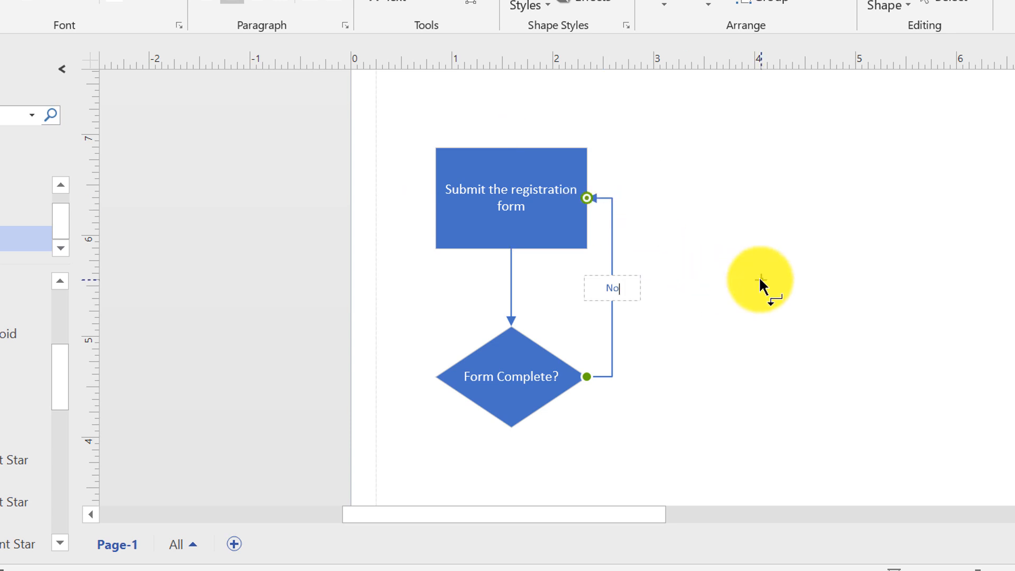
pyautogui.press('Return')
pyautogui.press('BackSpace')
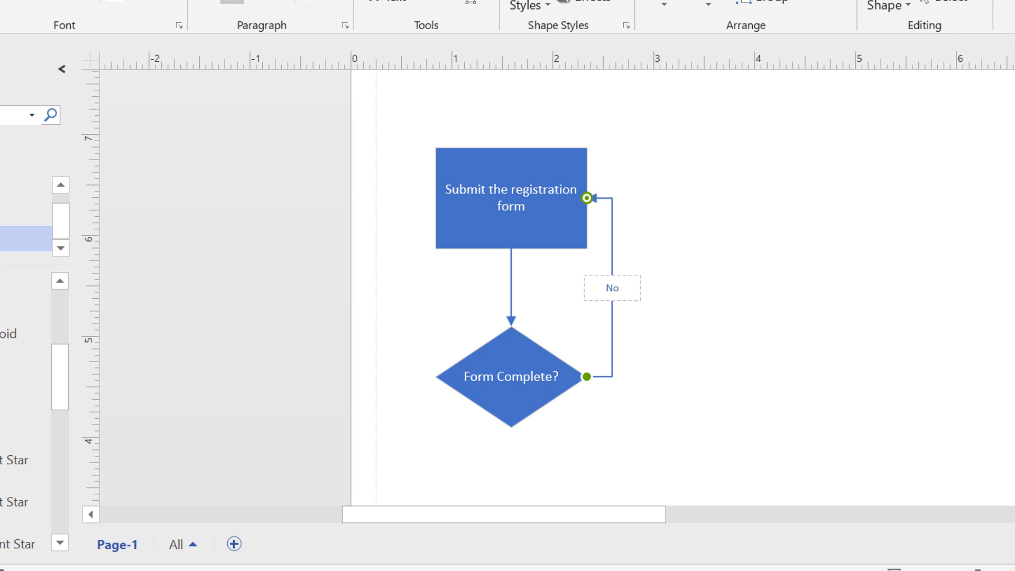
pyautogui.click(801, 372)
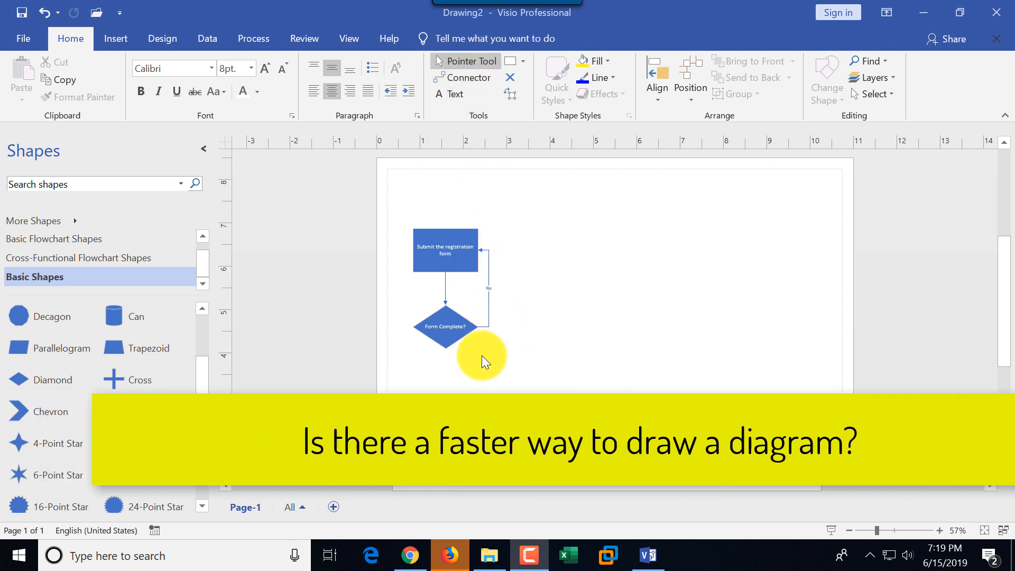
# Step: Select the "Form Complete?" diamond and preview the AutoConnect shape choices below it and on its left side
pyautogui.click(450, 340)
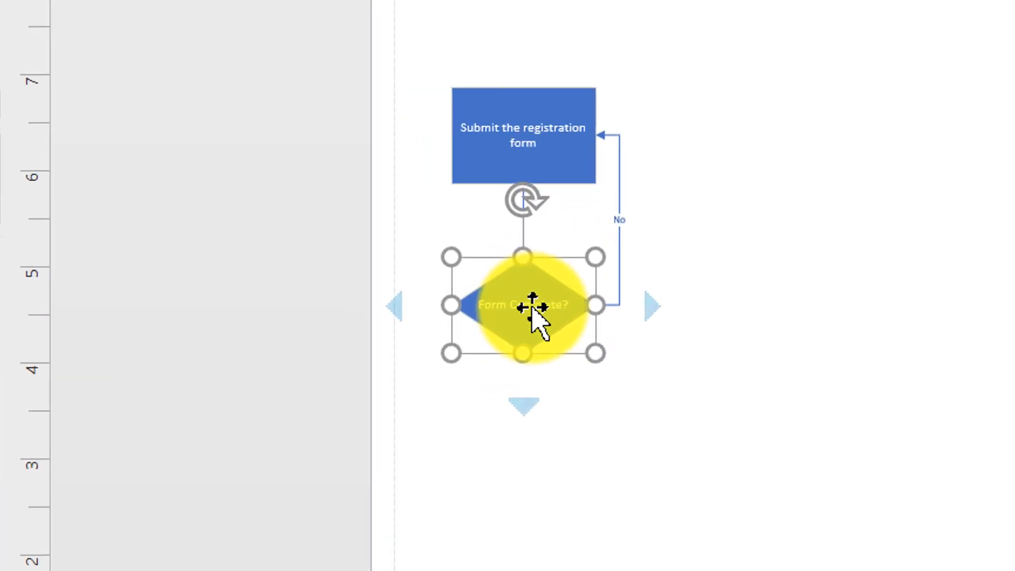
pyautogui.moveTo(519, 404)
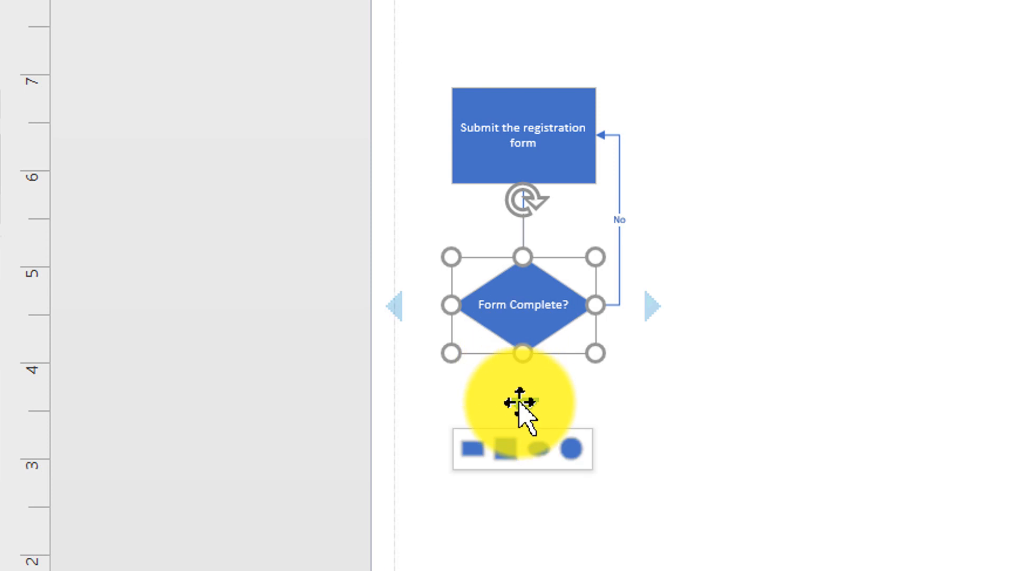
pyautogui.moveTo(391, 306)
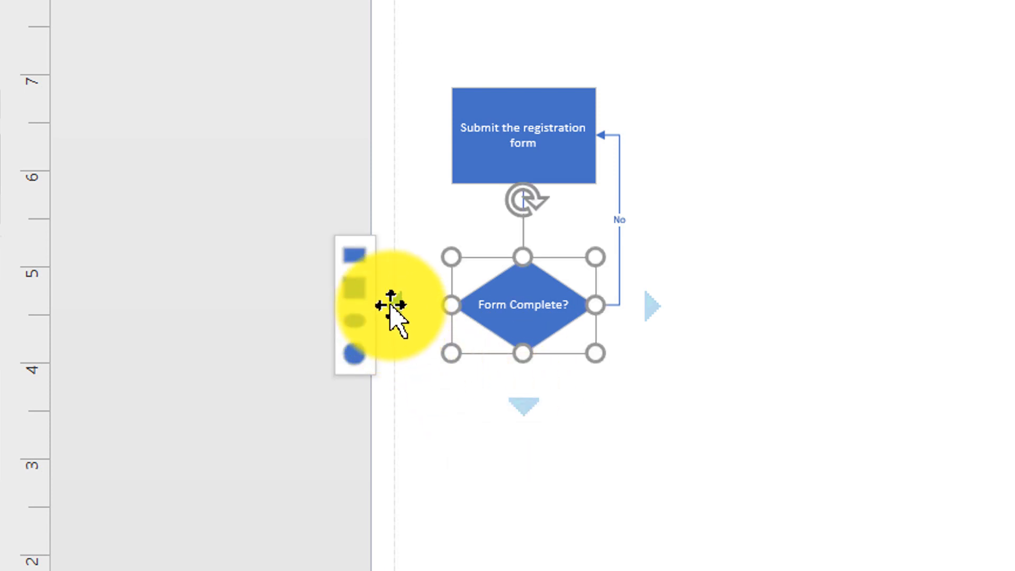